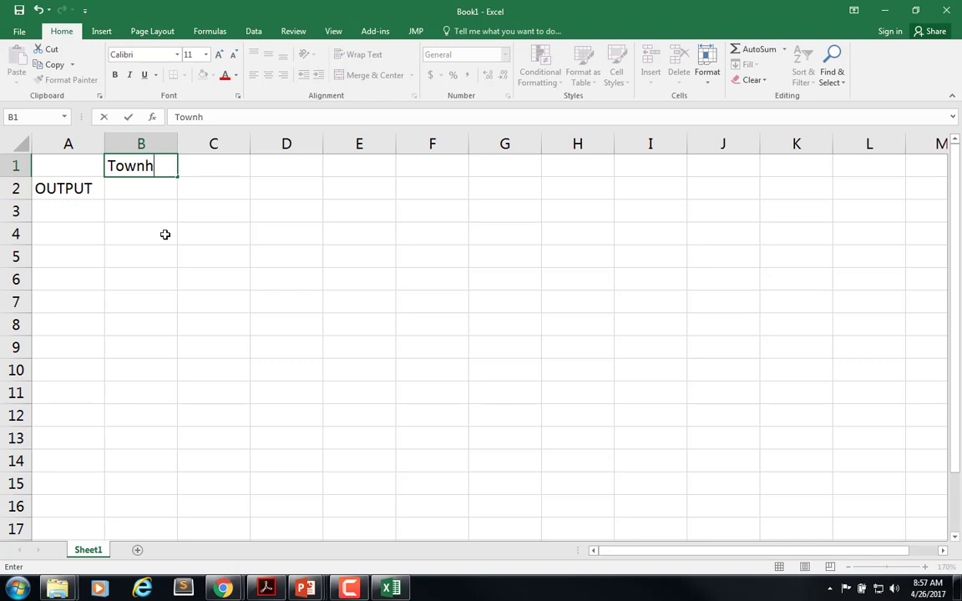
Enter the column headings Townhouses in B1 and Apt Building in C1.
text(s)
key(Tab)
text(A)
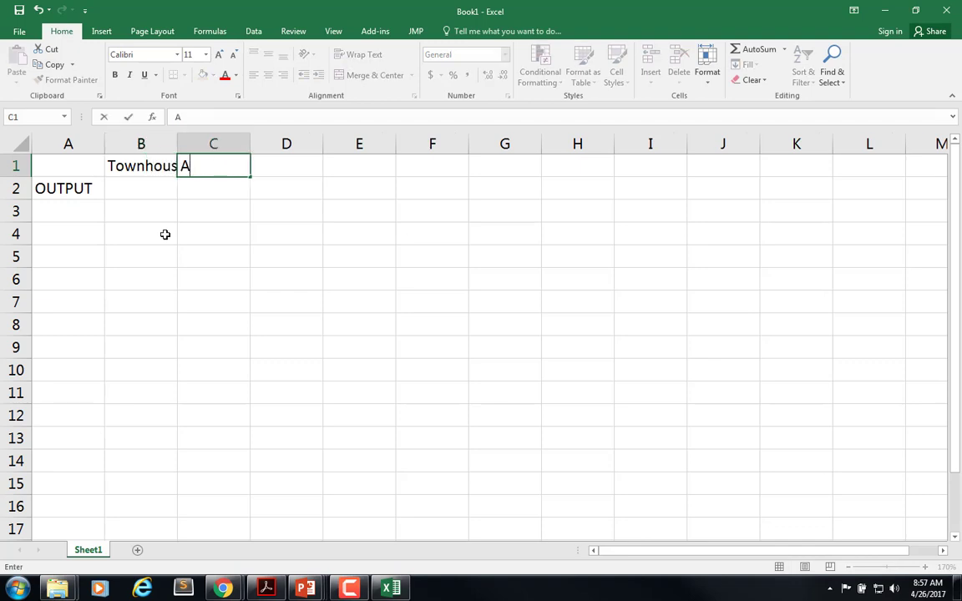
text(pt Building)
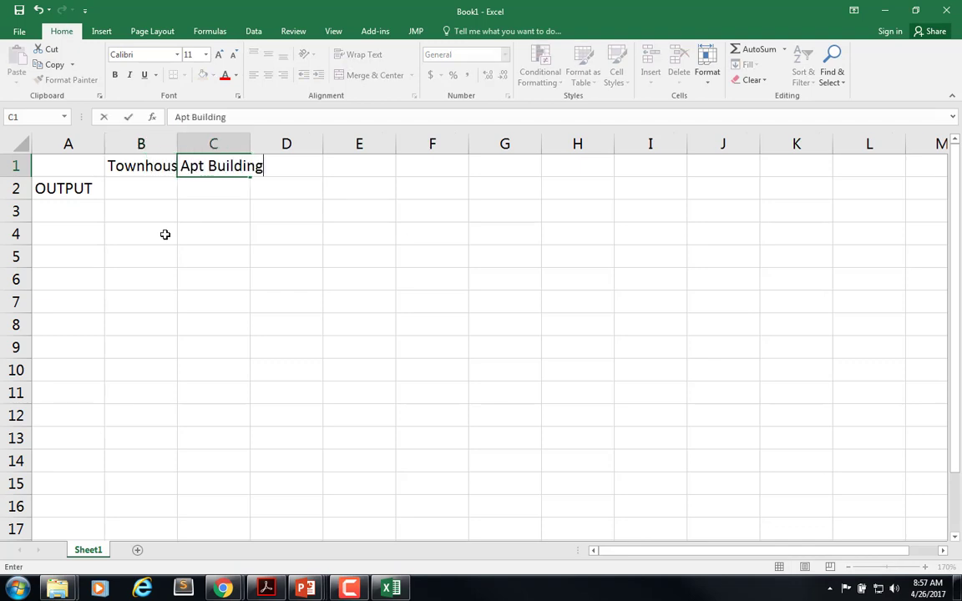
key(Return)
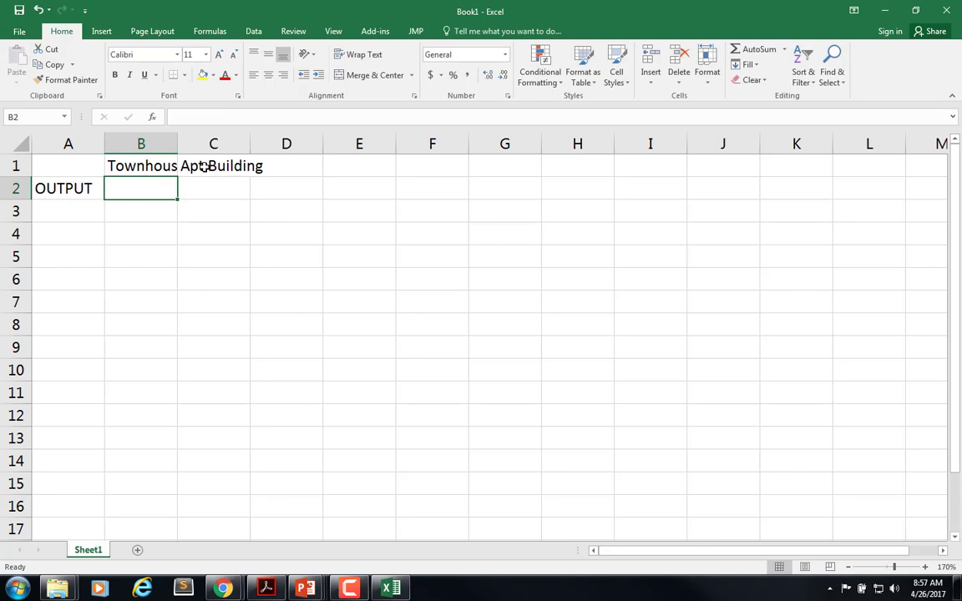
Correct the B1 heading to Townhouse and fit the widths of columns B and C to their contents.
click(150, 162)
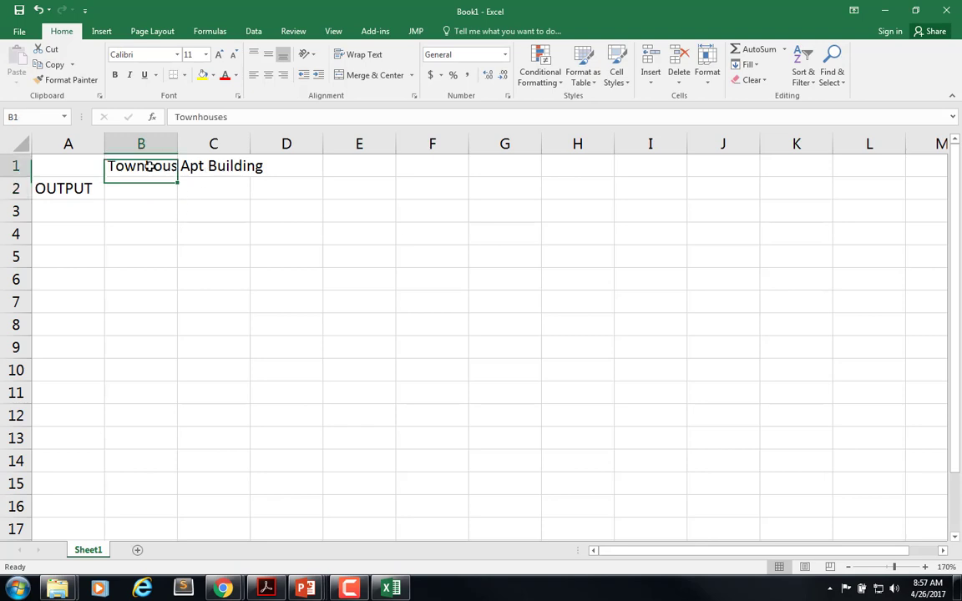
click(237, 116)
key(Return)
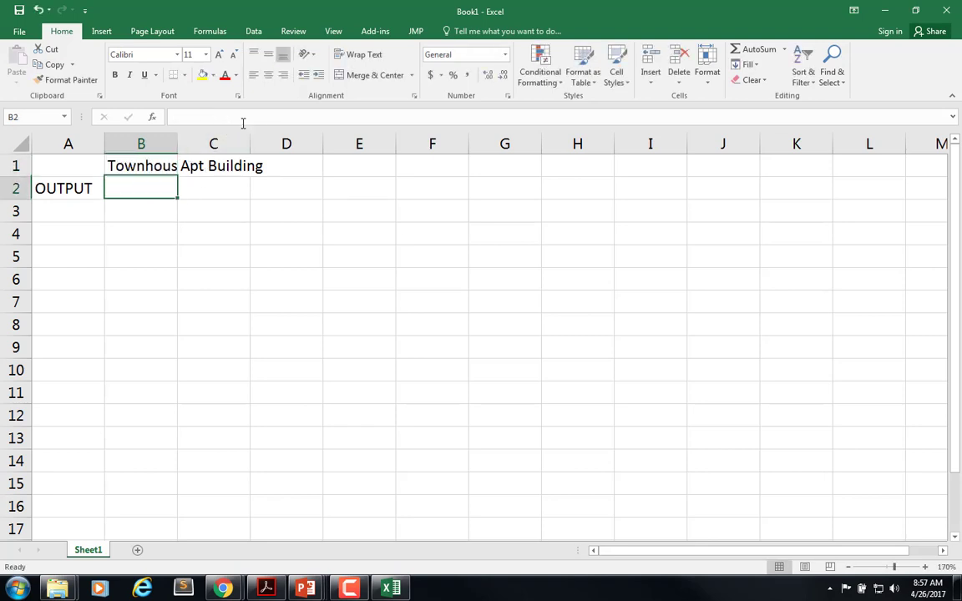
double_click(175, 132)
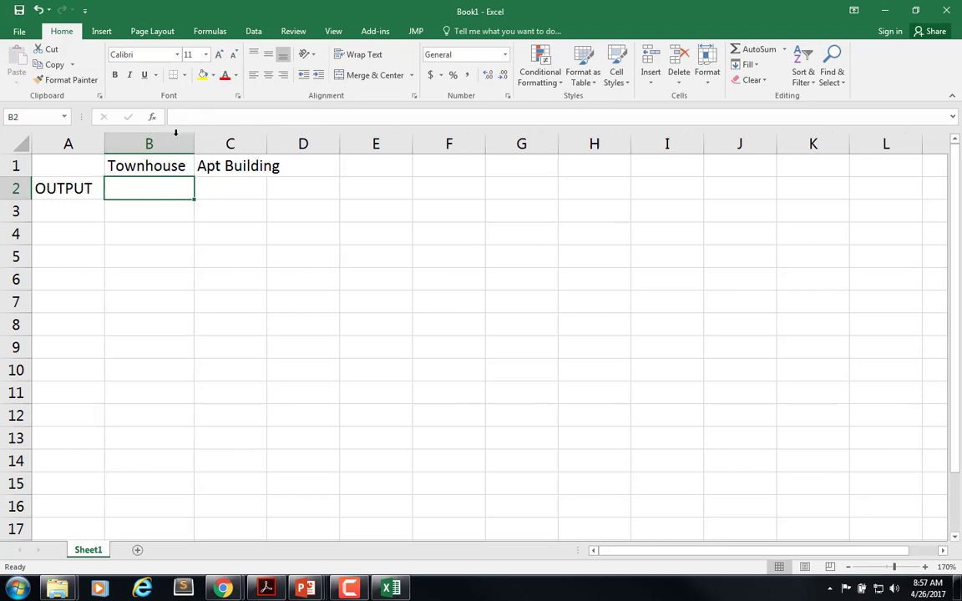
double_click(266, 140)
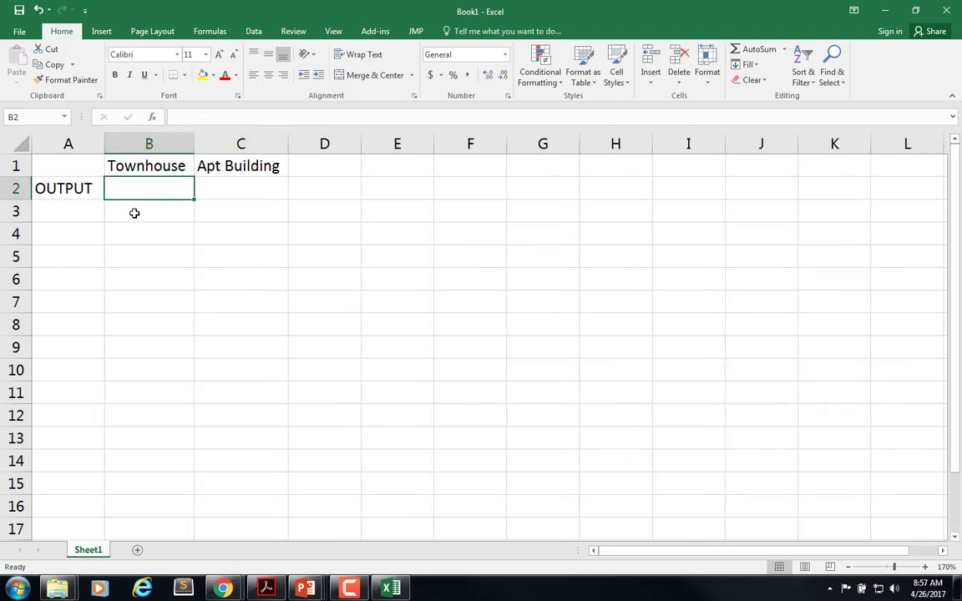
Label cell A4 Obj Fn (000s) and fit column A's width to the label.
click(66, 238)
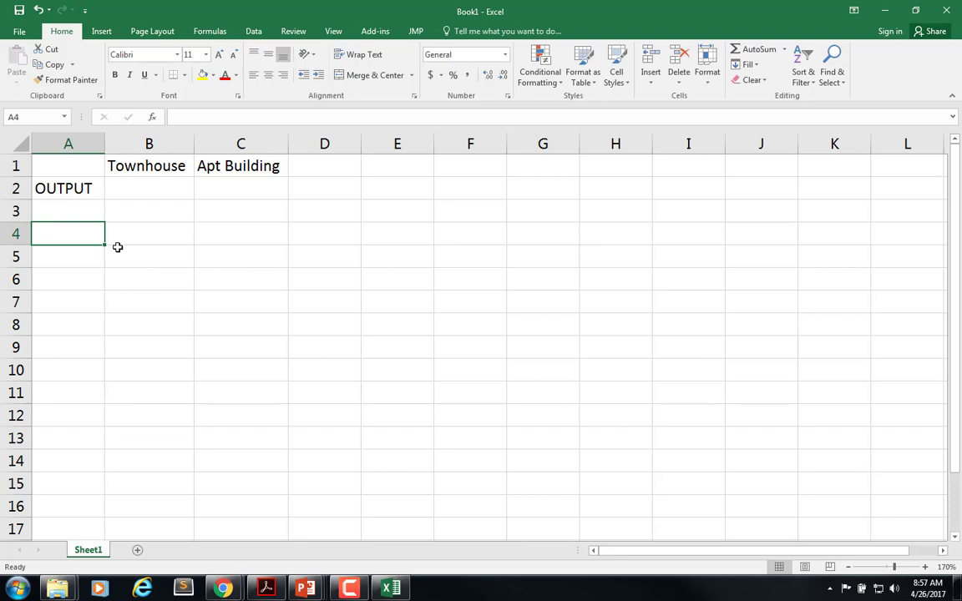
text(Obj Fn (000s))
key(ctrl+Return)
click(118, 243)
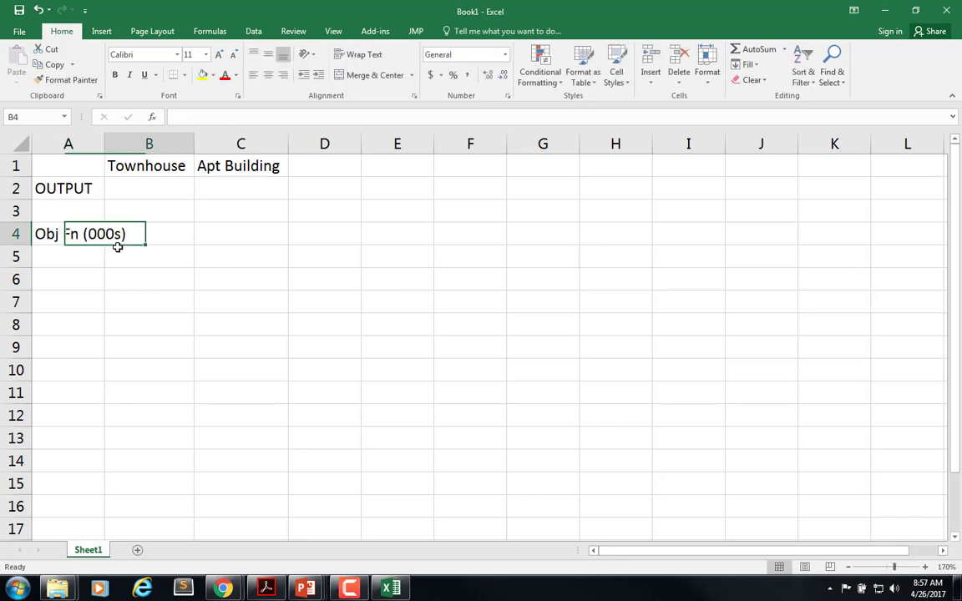
double_click(103, 145)
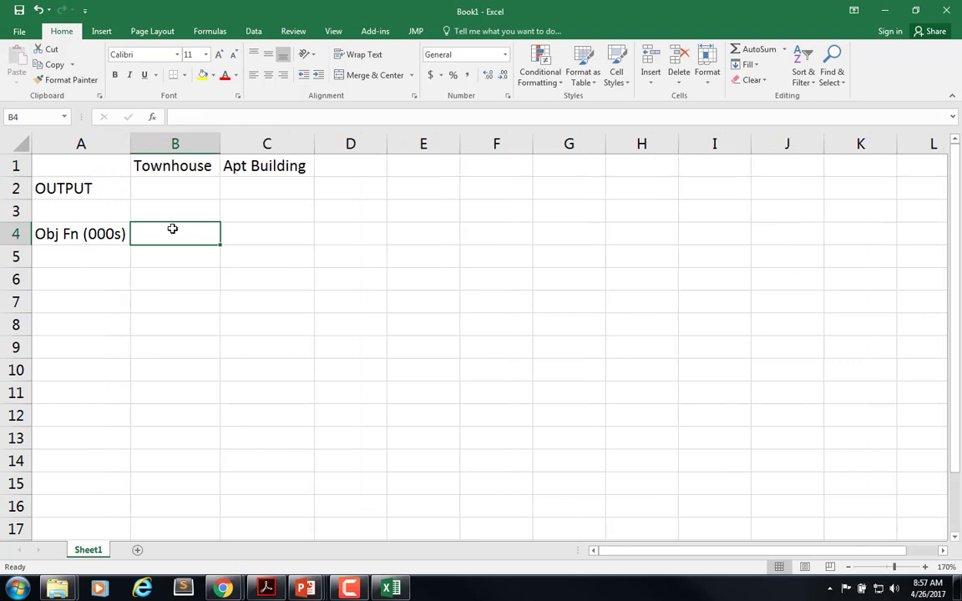
Enter the objective coefficients 10 in B4 and 15 in C4, and label A5 s.t.
text(10)
key(Tab)
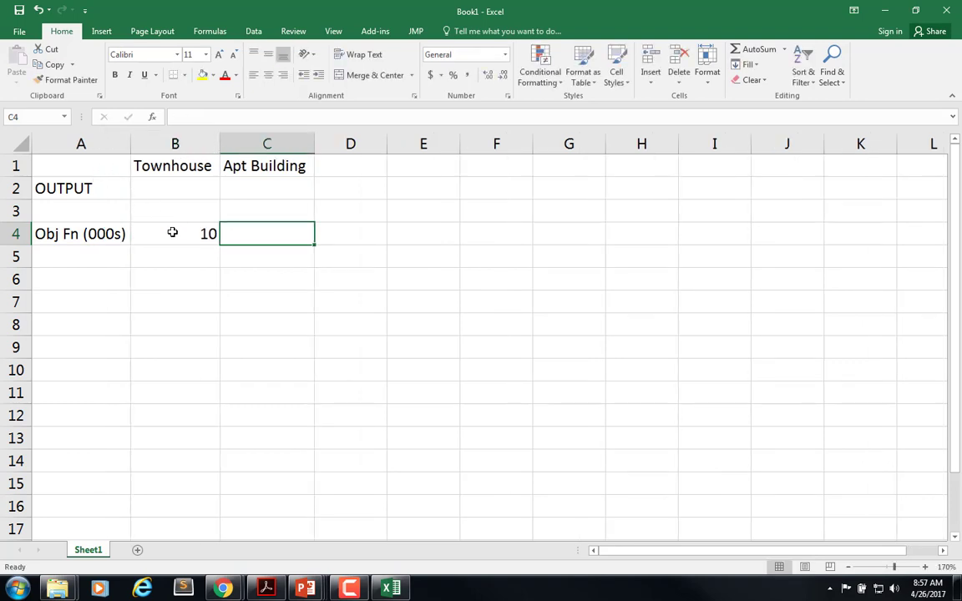
text(15)
key(Return)
text(s.t.)
key(Return)
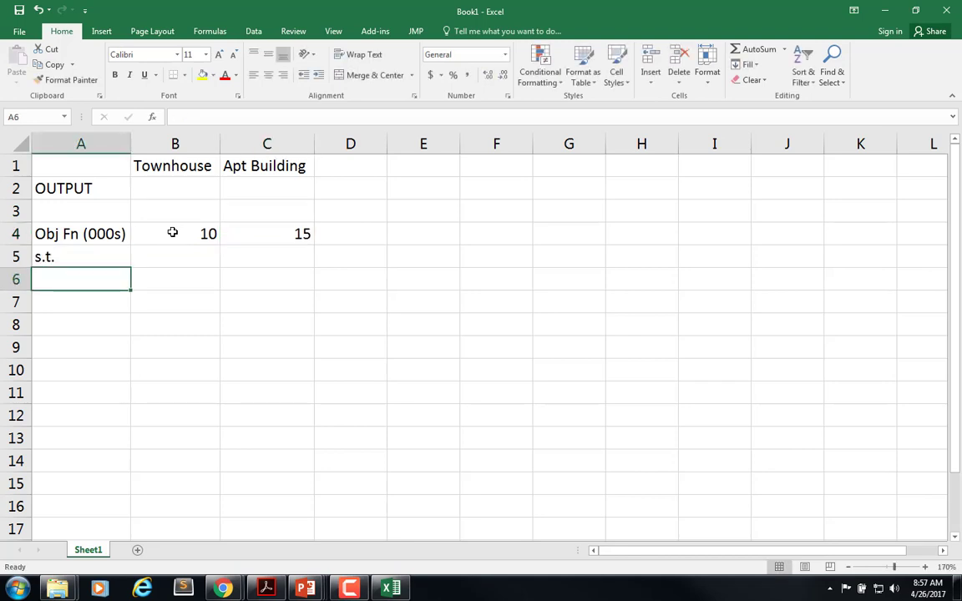
Fill row 6 with the Budget/Funds (000s) constraint: 282 in B6, 400 in C6, <= in E6 and 2000 in F6.
text(B)
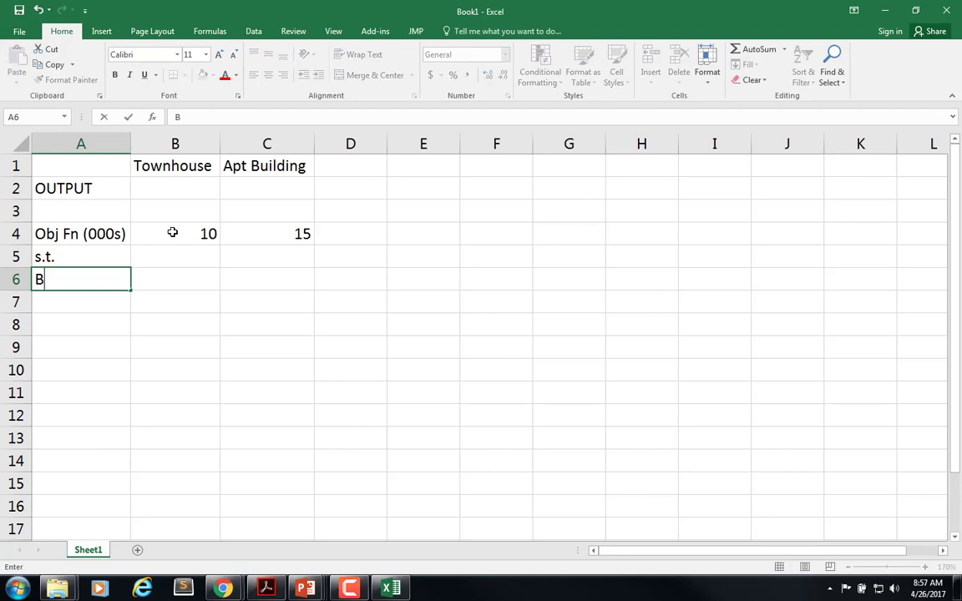
text(udget Funds (000s))
key(Tab)
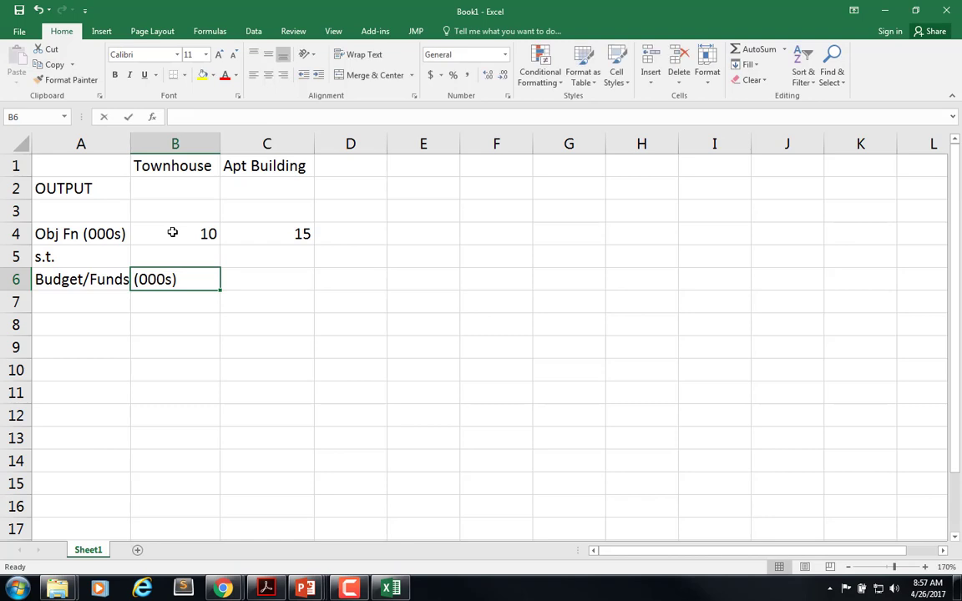
text(282)
key(Tab)
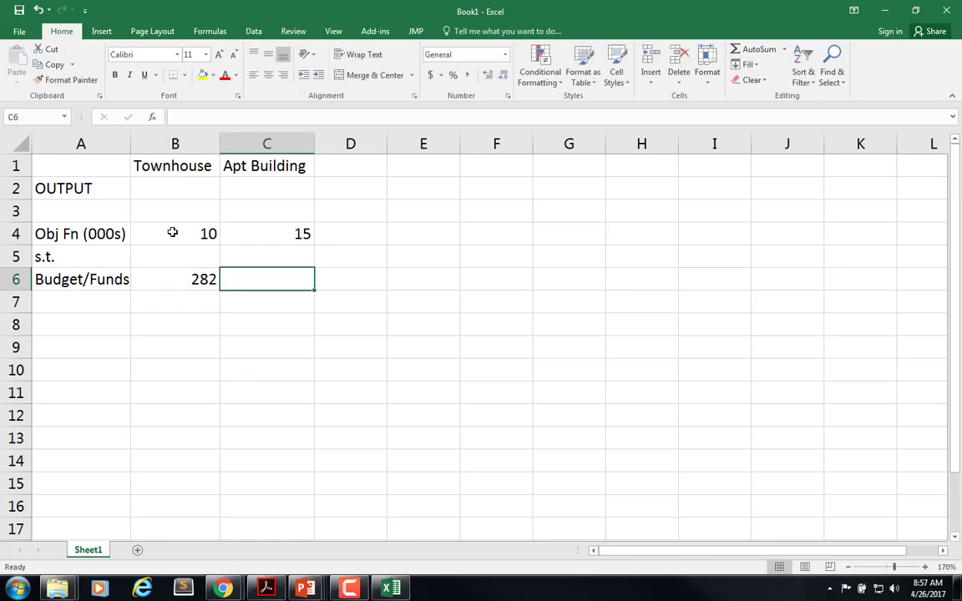
text(4000)
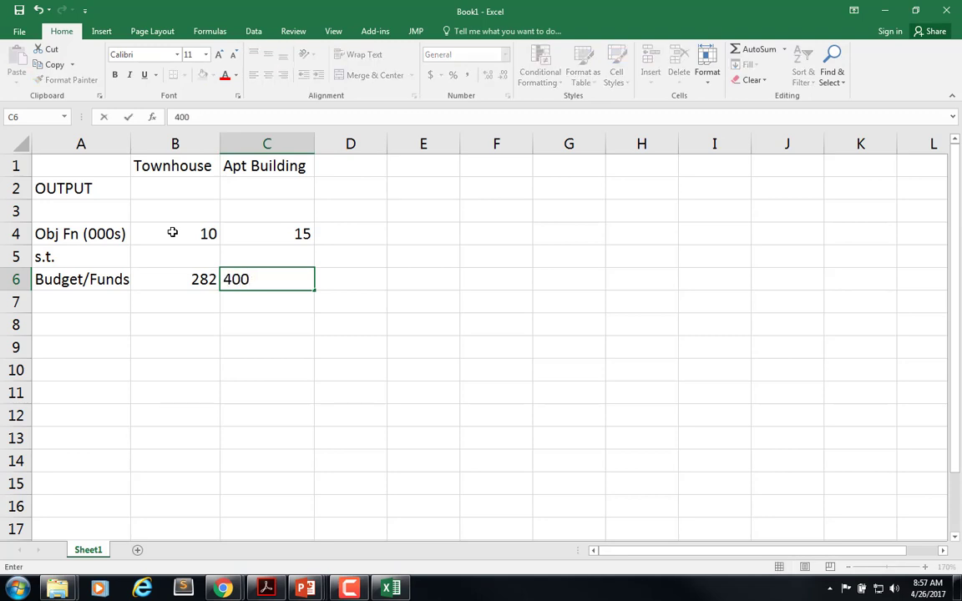
key(Tab)
key(Tab)
text(<=)
key(Tab)
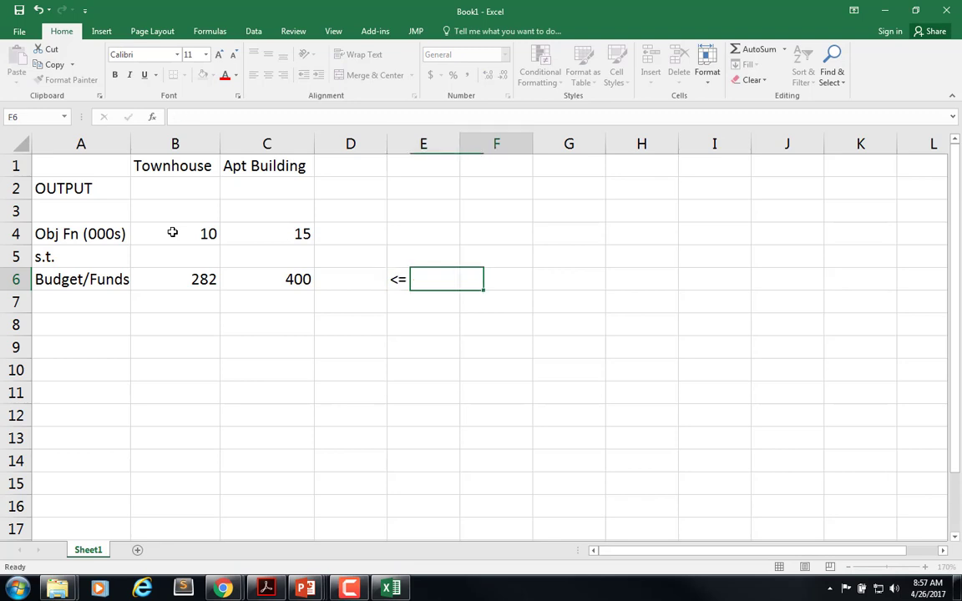
text(2000)
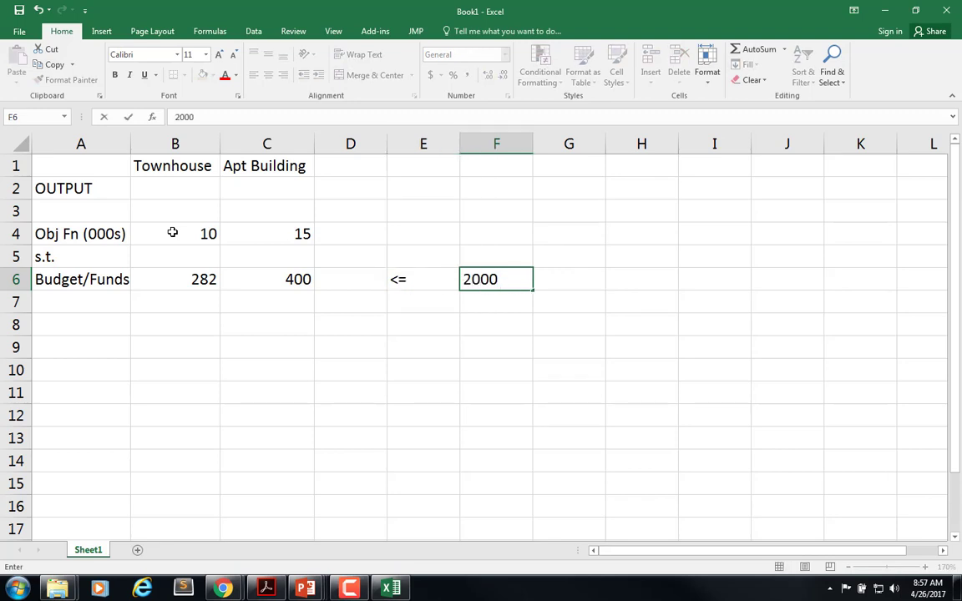
key(Return)
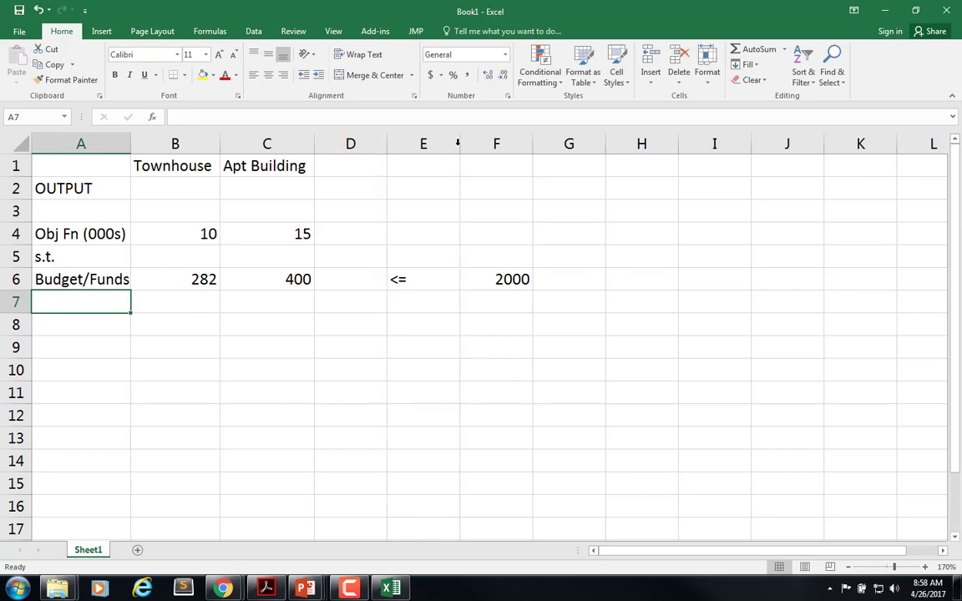
Narrow column E to about the width of its <= sign and center the contents of columns B through H.
drag(458, 145, 411, 144)
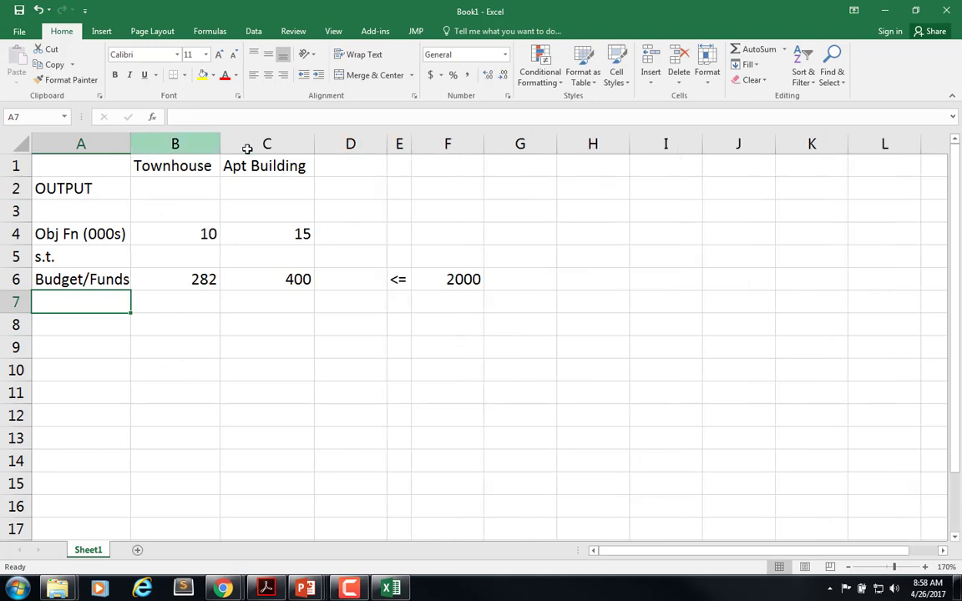
drag(164, 147, 618, 143)
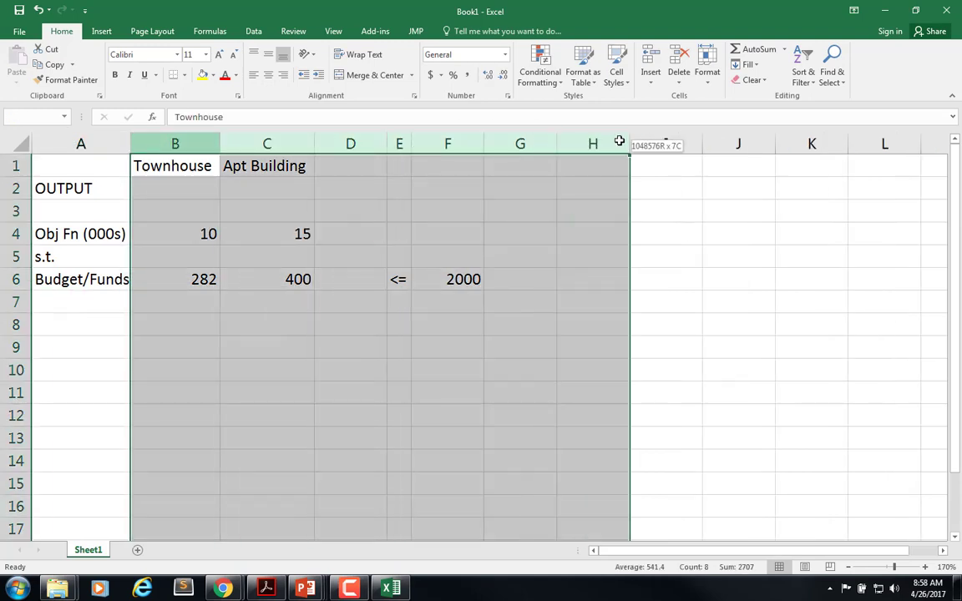
click(268, 76)
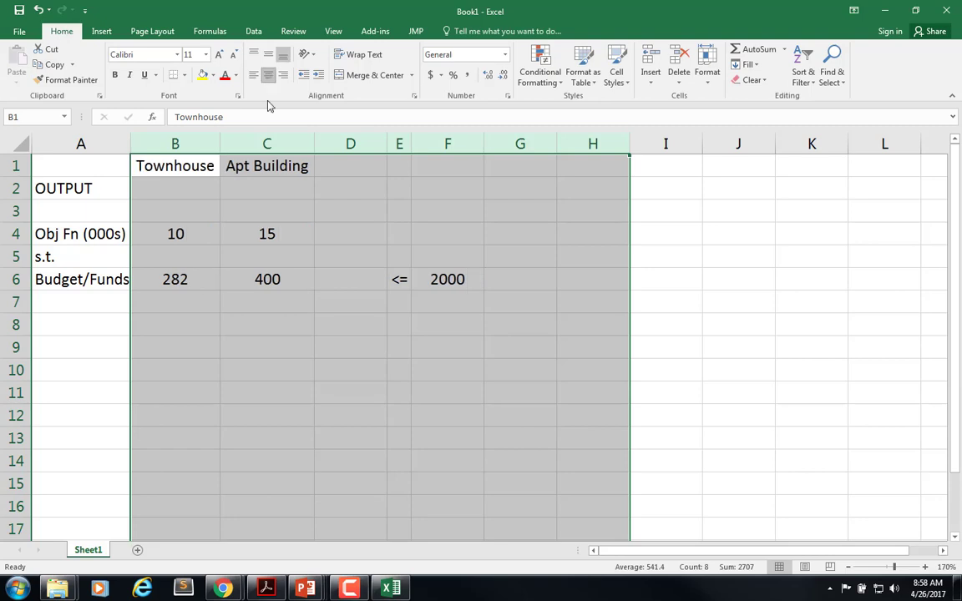
Fit column A's width to its longest label.
click(108, 167)
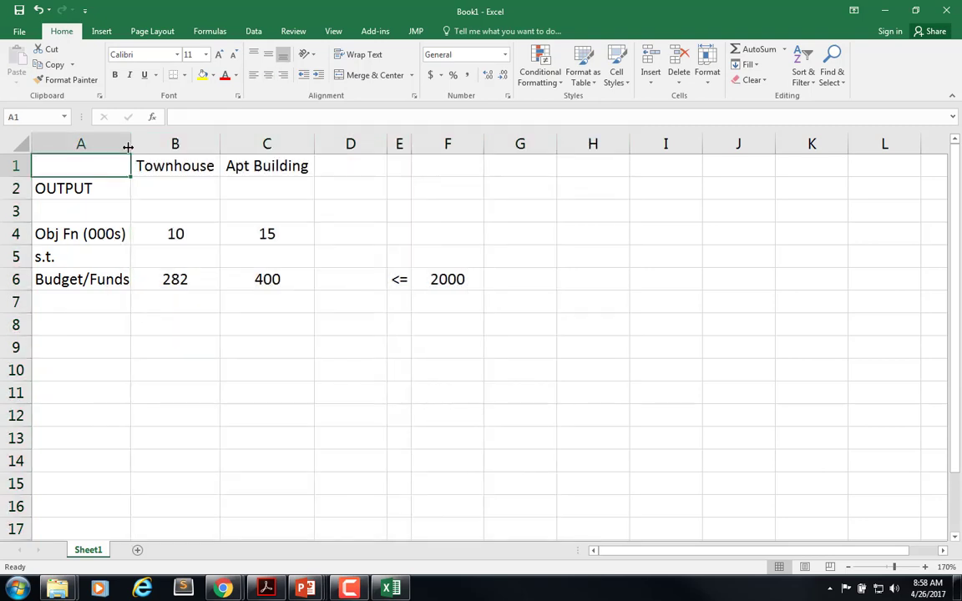
double_click(132, 140)
Label cell A7 Time (hours).
click(108, 304)
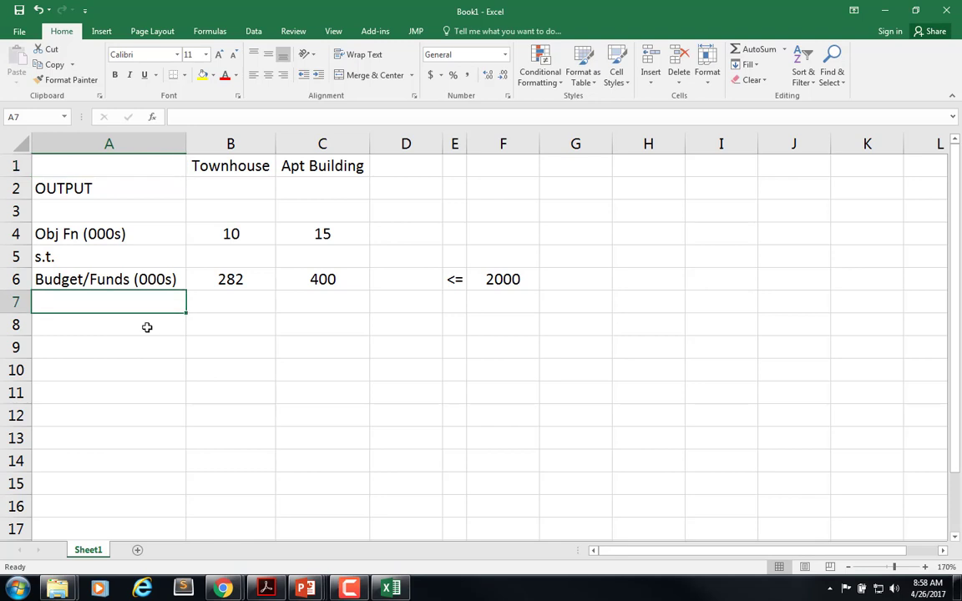
text(Time)
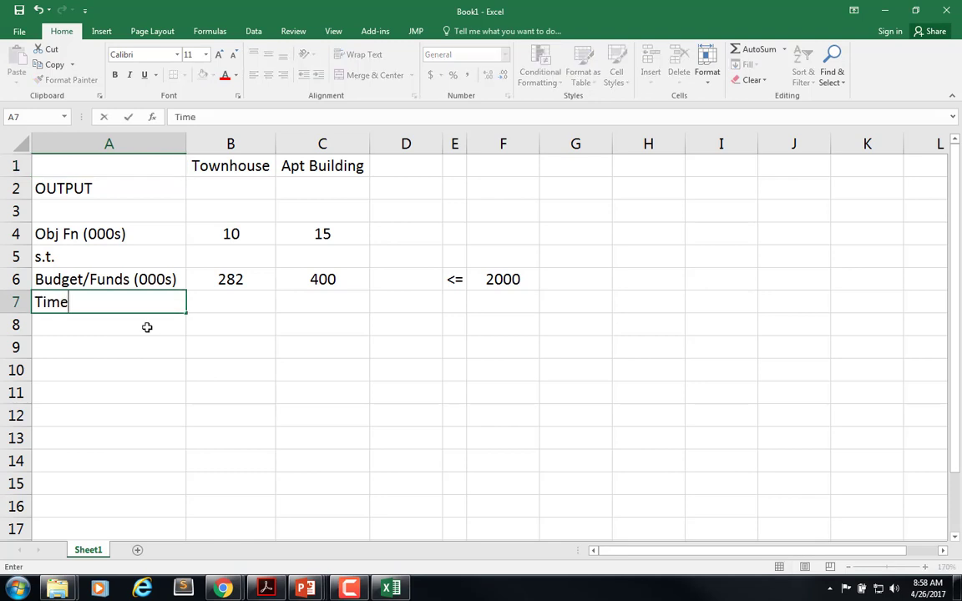
key(BackSpace)
key(BackSpace)
key(BackSpace)
key(BackSpace)
text(Pro)
key(BackSpace)
key(BackSpace)
key(BackSpace)
text(Time ()
key(BackSpace)
text((hours))
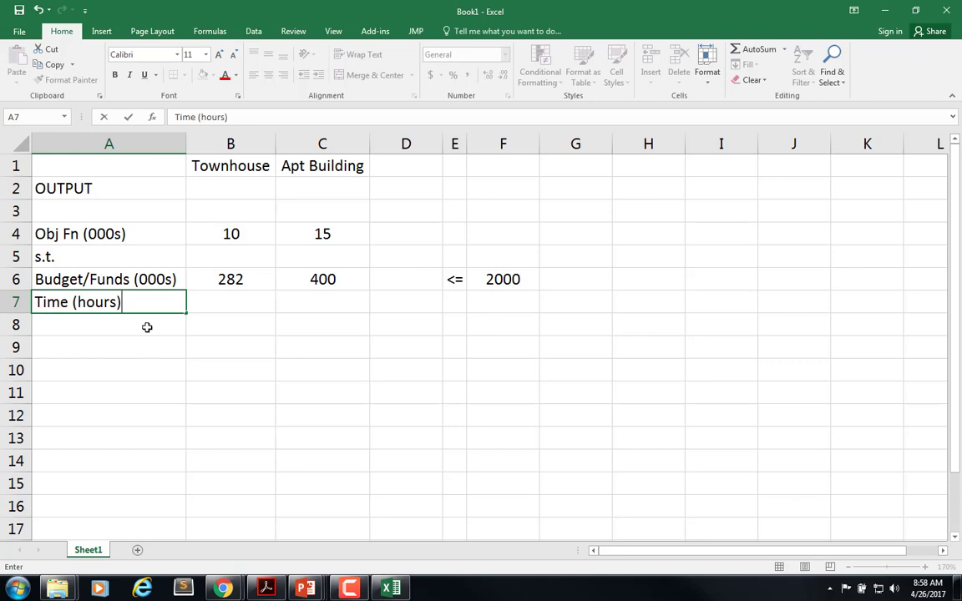
key(Tab)
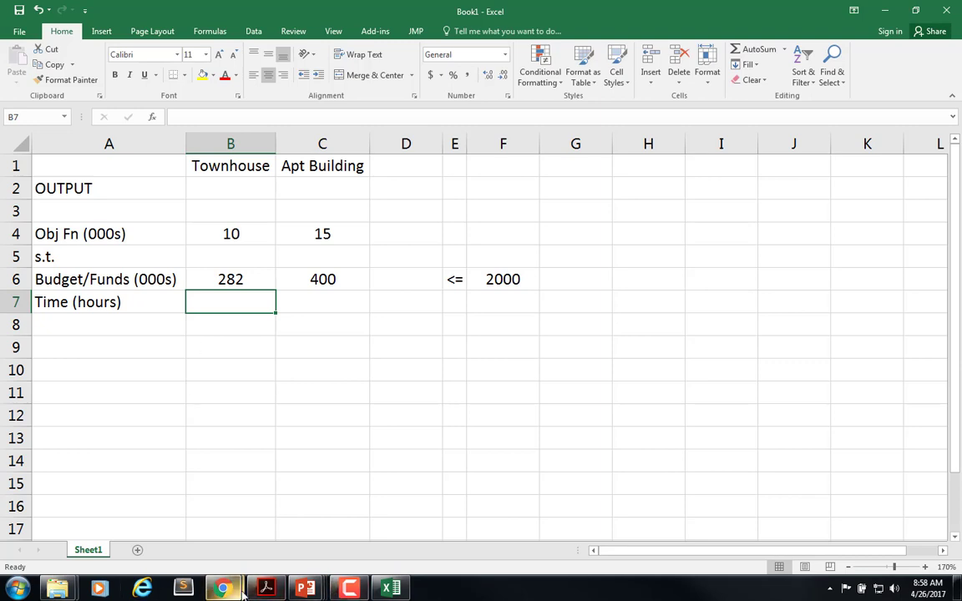
Switch to Chrome and examine the property management time constraint in RealtyFormulation.pdf.
mouse_move(278, 592)
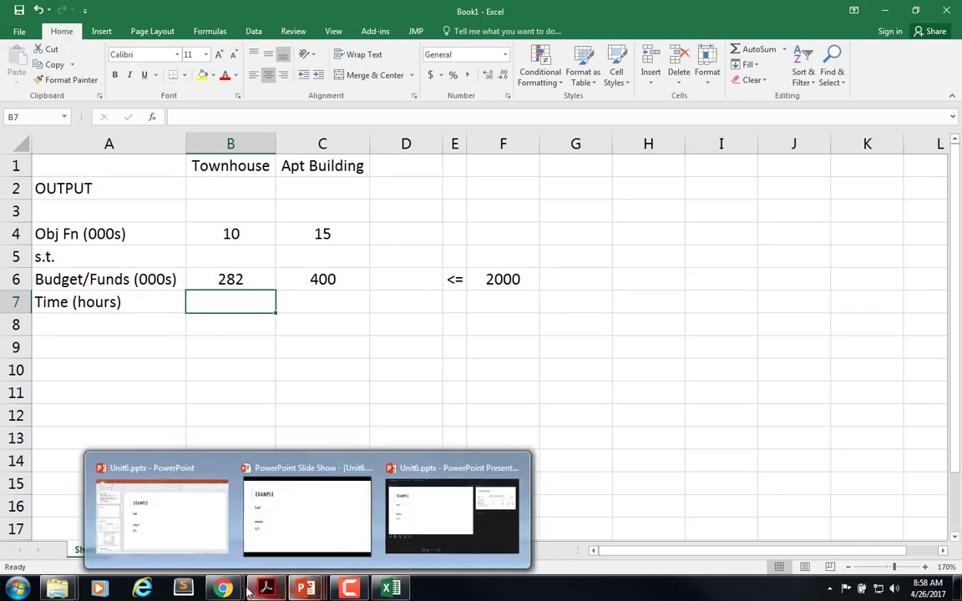
mouse_move(238, 592)
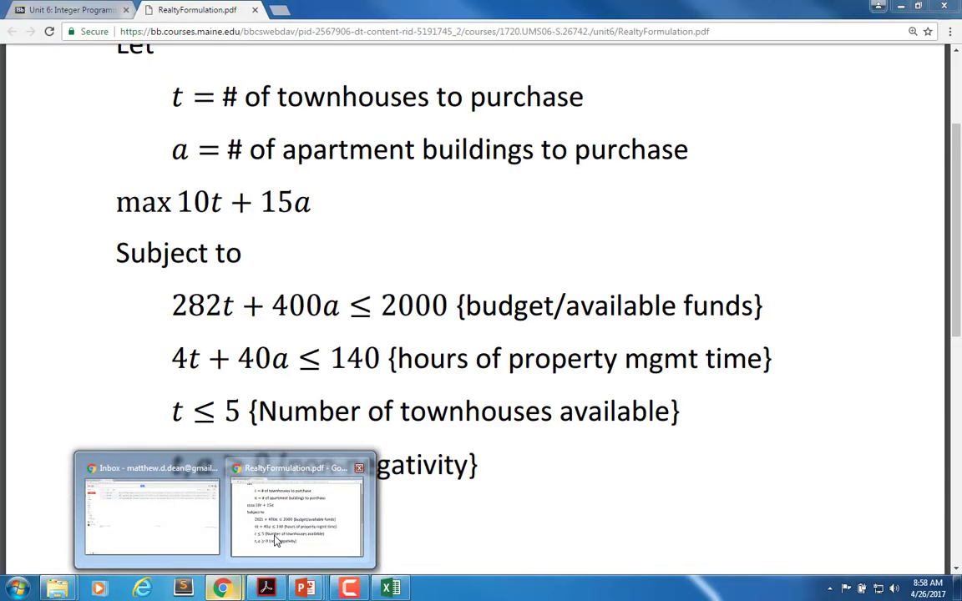
click(276, 541)
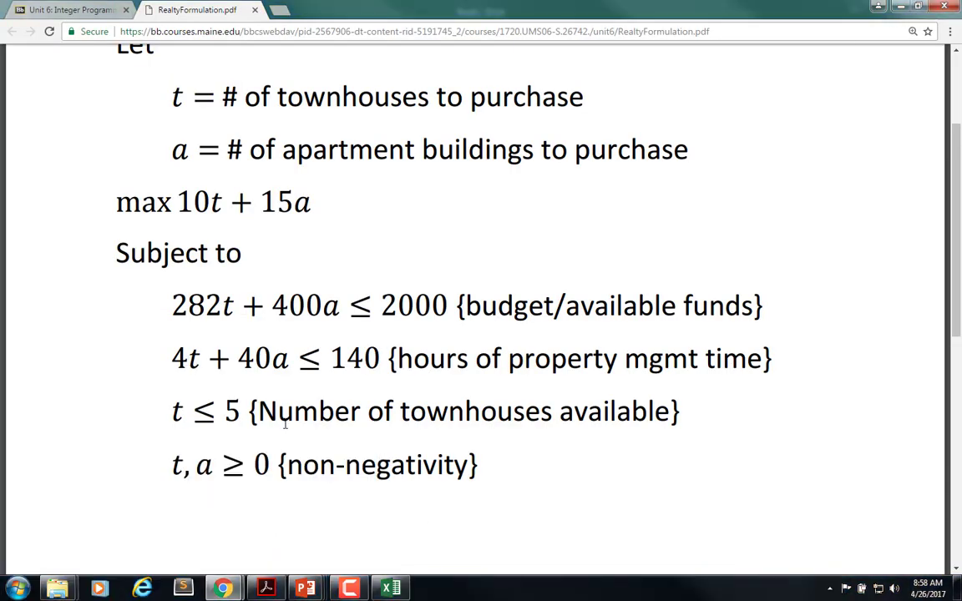
Return to Excel and complete the Time (hours) row with 4 in B7, 40 in C7, <= in E7 and 140 in F7.
key(alt+Tab)
text(4)
key(Tab)
text(40)
key(Tab)
key(Tab)
text(<=)
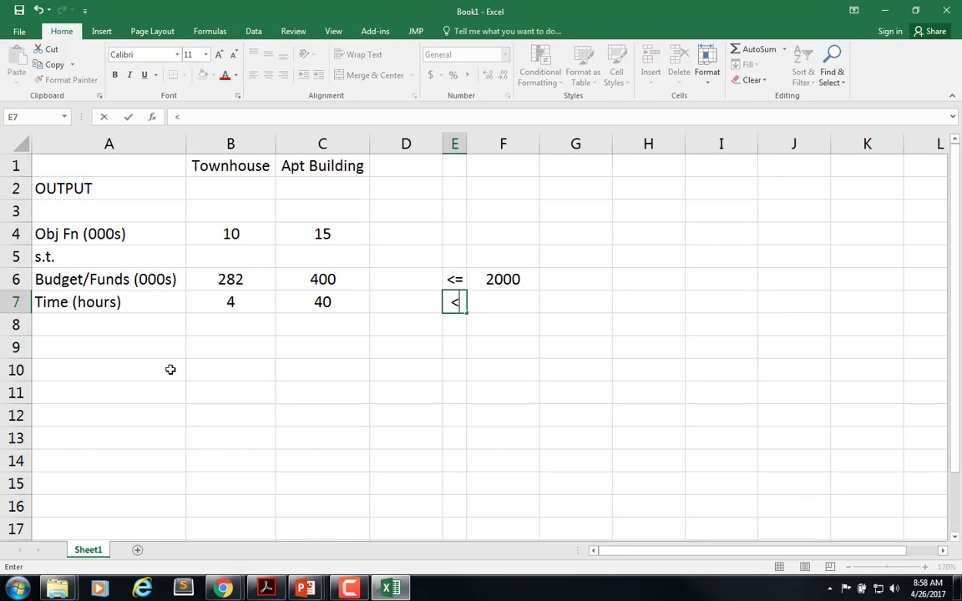
key(BackSpace)
text(=)
key(Tab)
text(140)
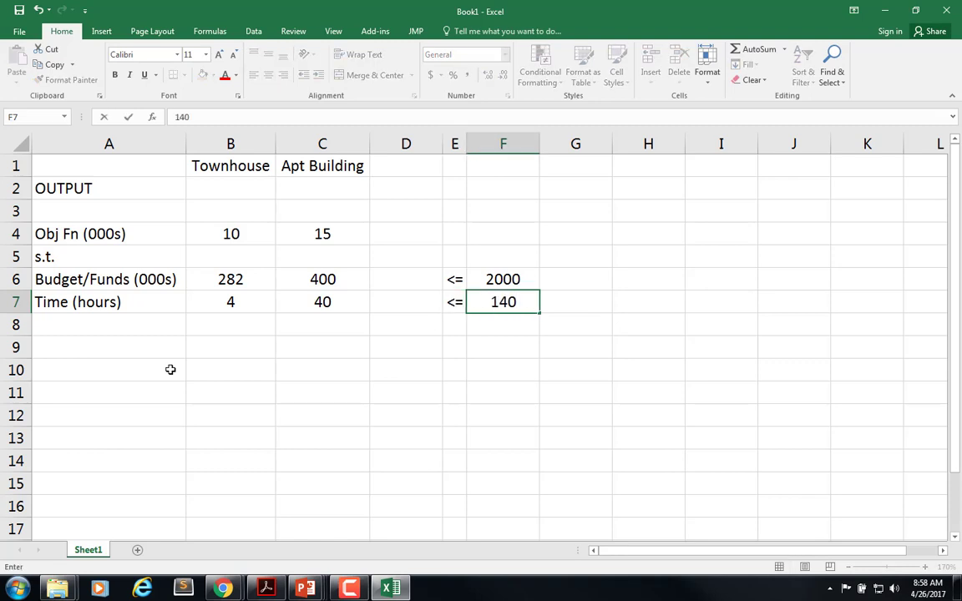
key(Return)
Add a Townhouse Availability row with 1 in B8, 0 in C8, <= in E8 and 5 in F8, and fit column A's width to it.
text(Townhouse Availability)
key(Tab)
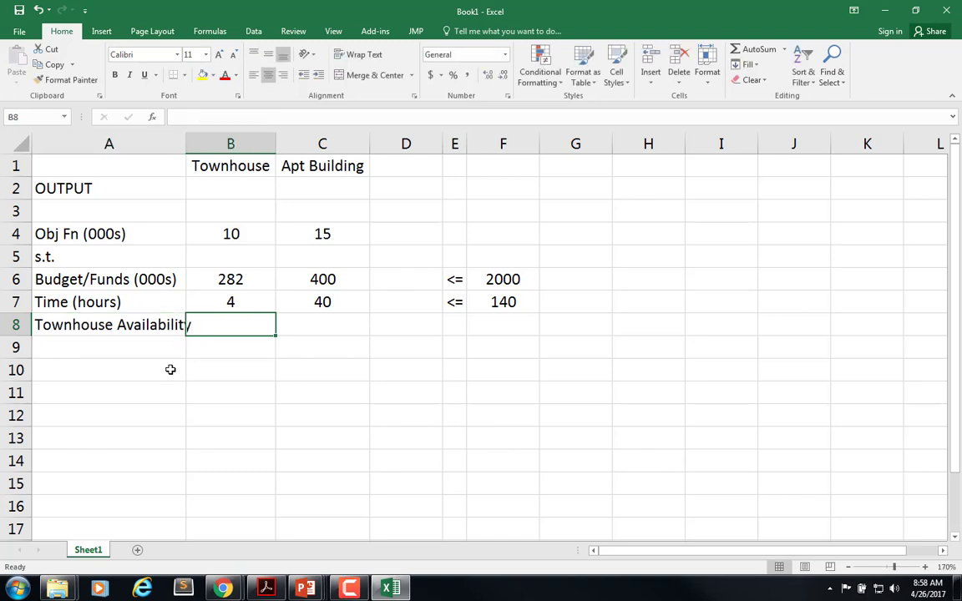
text(1)
key(Tab)
text(0)
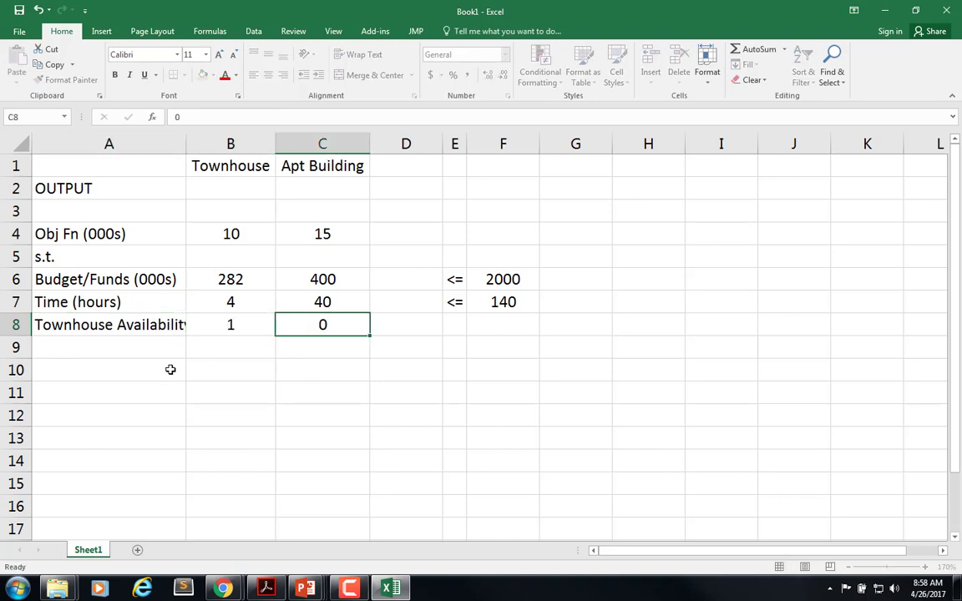
key(Tab)
key(Tab)
text(<=)
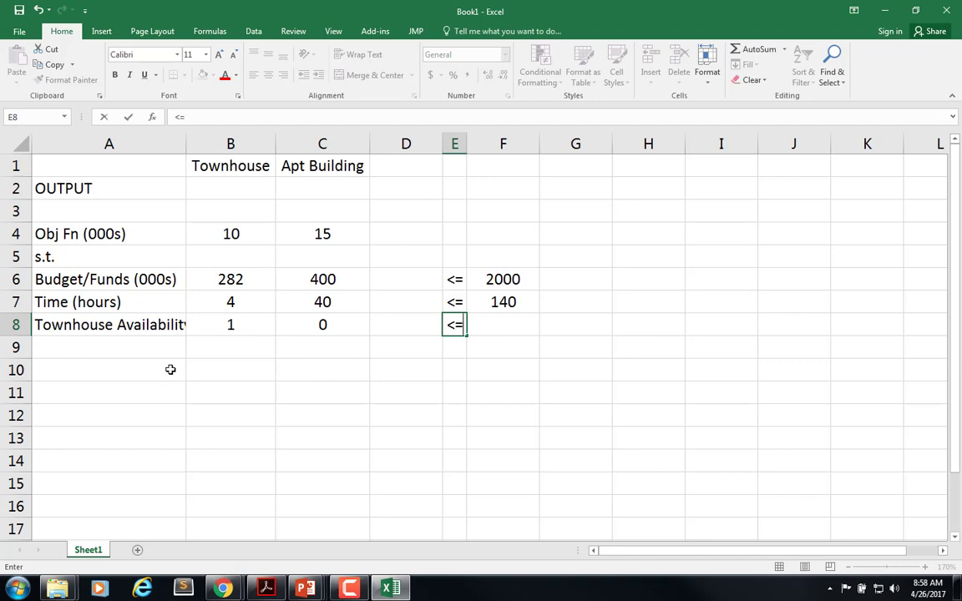
key(Tab)
text(5)
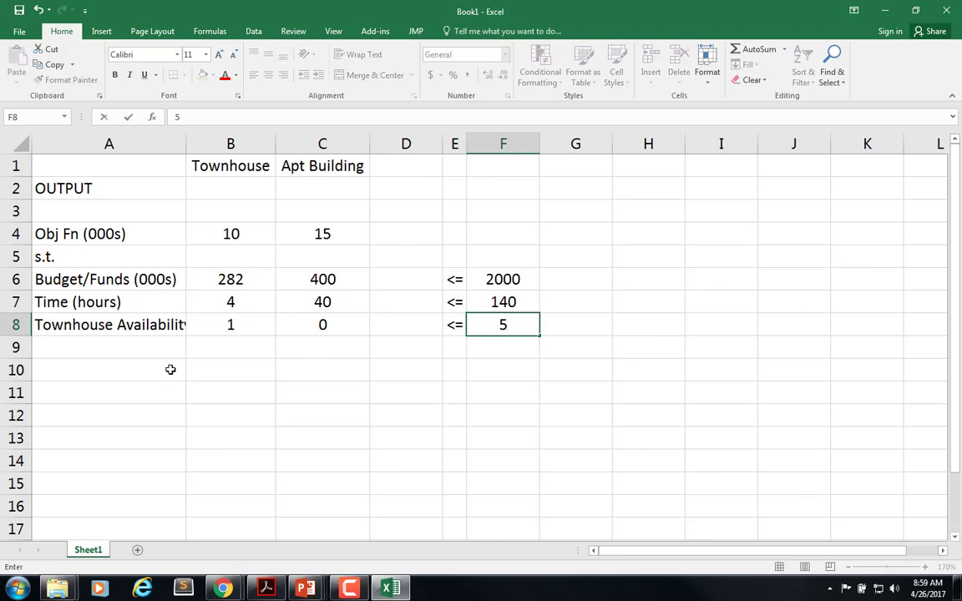
key(Return)
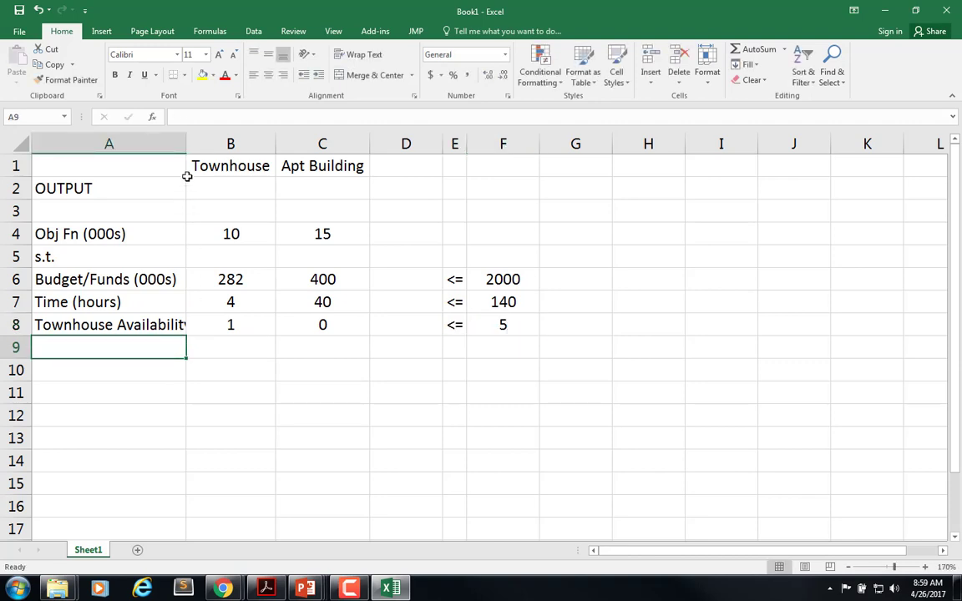
double_click(186, 143)
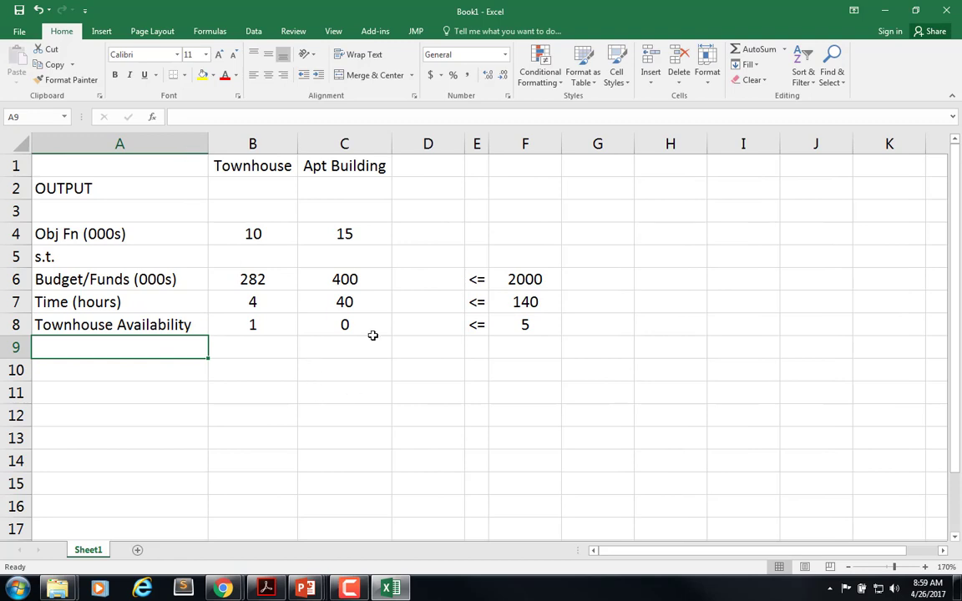
Enter the column headings LHS in D3 and RHS in F3.
click(423, 208)
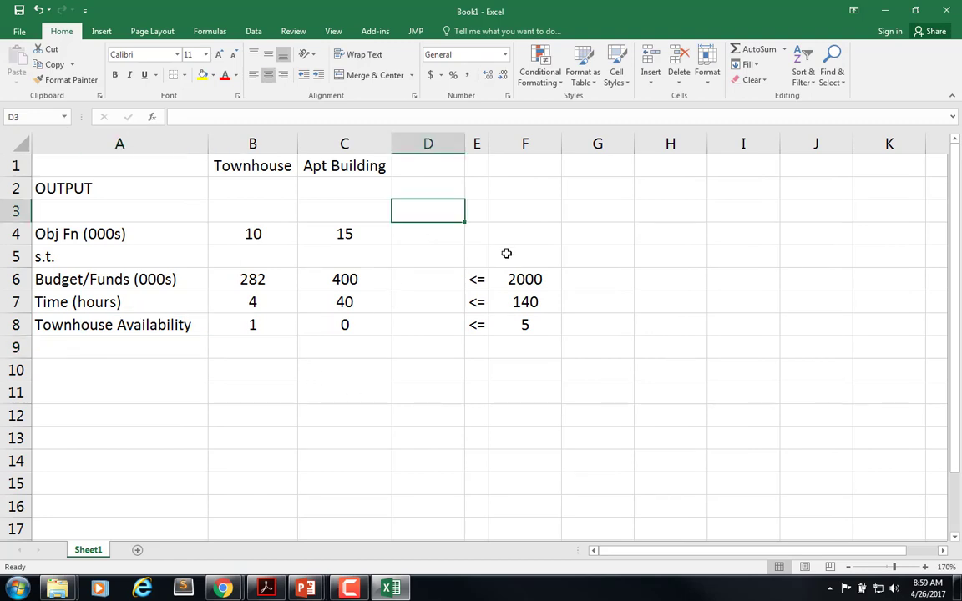
text(LHS)
key(Tab)
key(Tab)
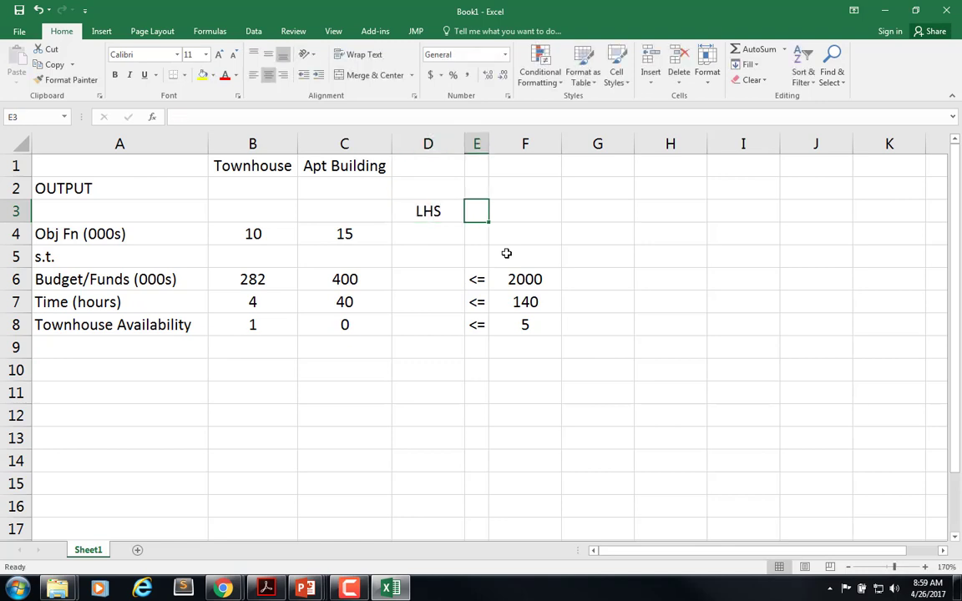
text(RHS)
key(Return)
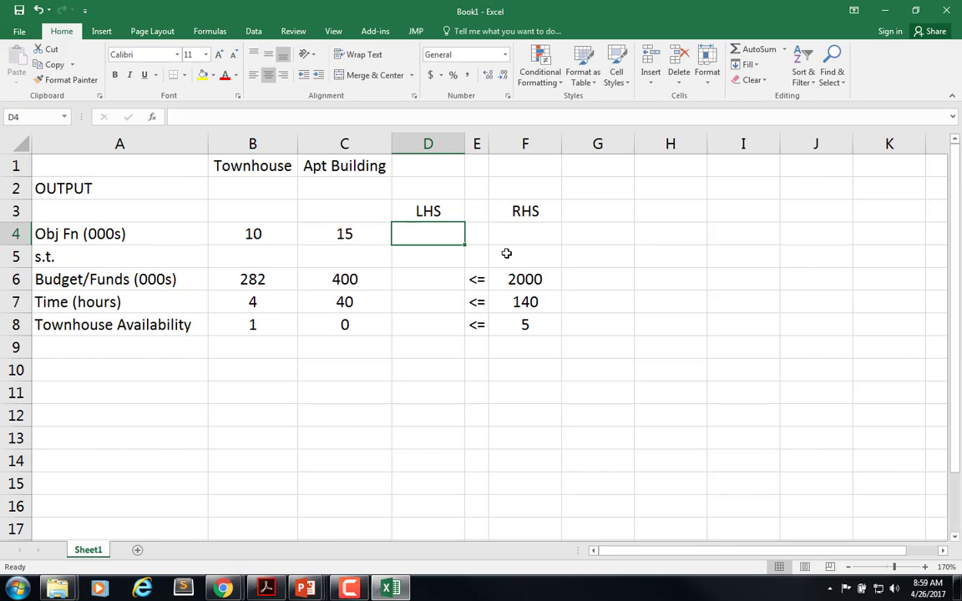
Shade the decision variable cells B2:C2 and the objective cell F2 with a light blue fill.
key(Up)
key(Up)
key(Left)
key(shift+Left)
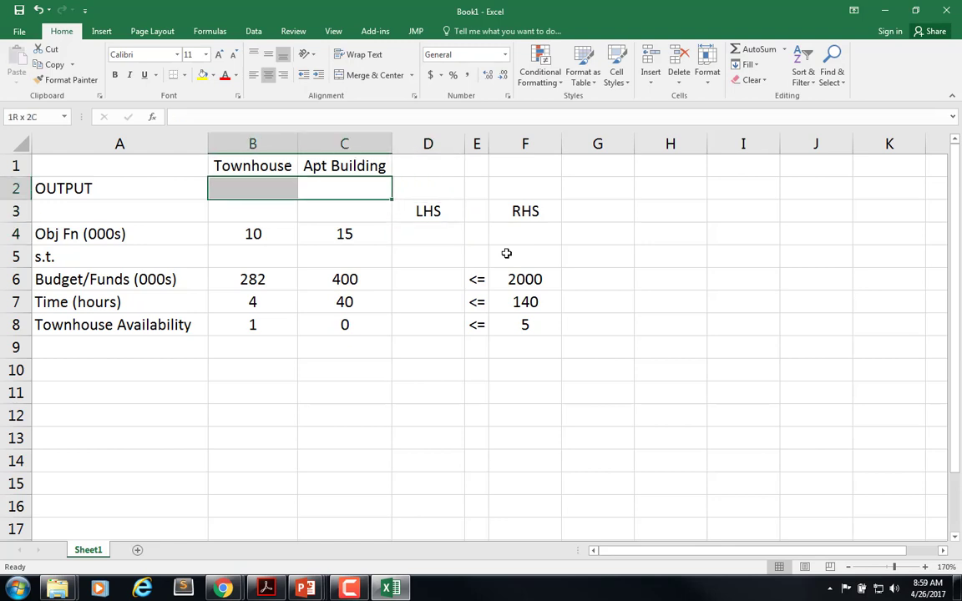
click(212, 75)
click(247, 124)
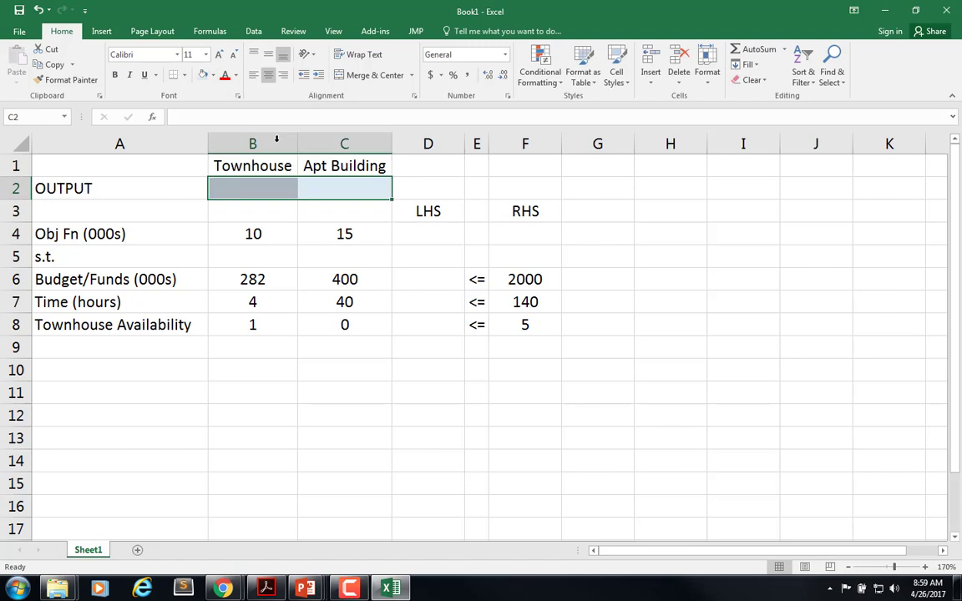
click(516, 191)
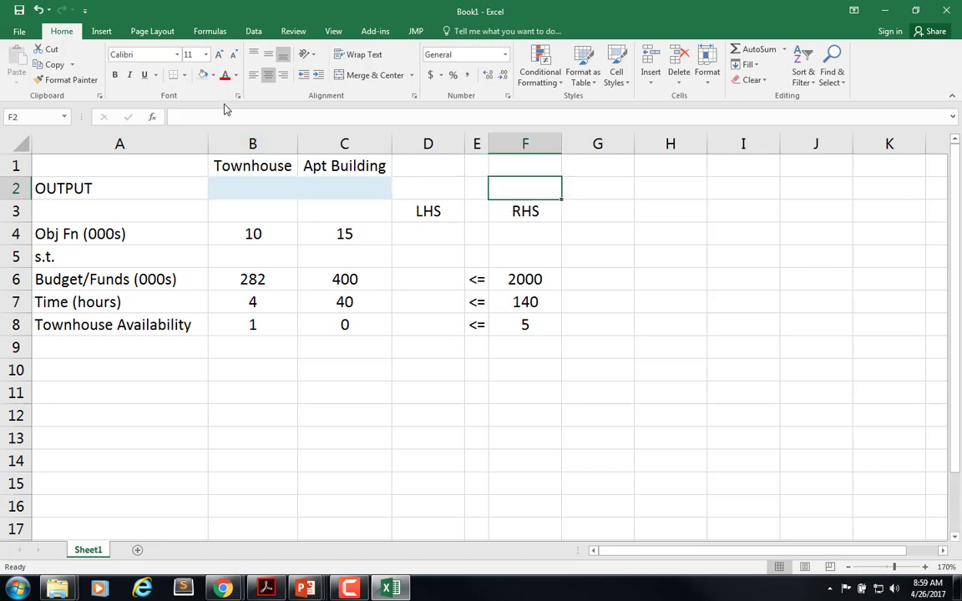
click(203, 76)
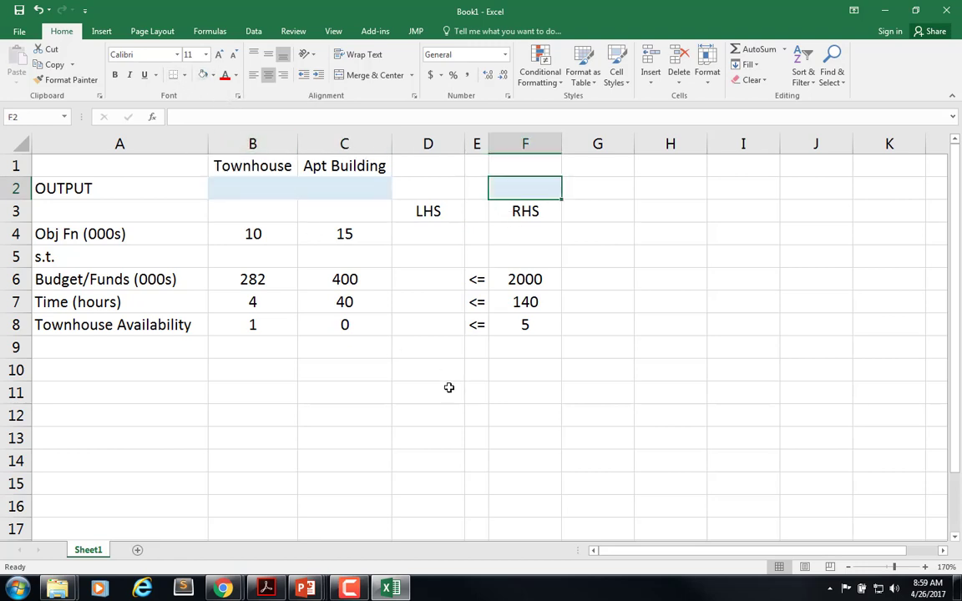
Compute the Budget/Funds left-hand side in D6 with =SUMPRODUCT($B$2:$C$2,B6:C6).
click(417, 275)
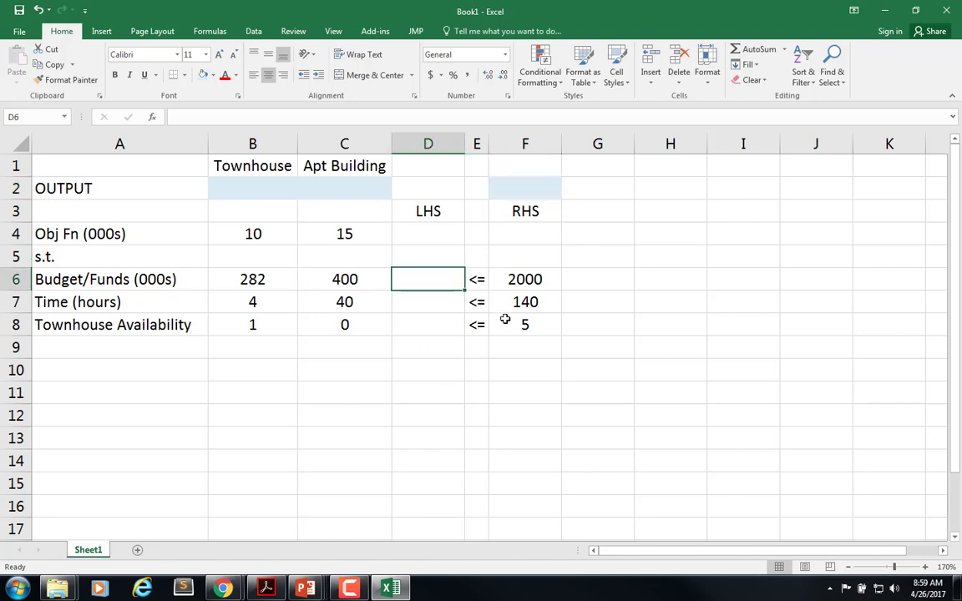
text(=sumproduc)
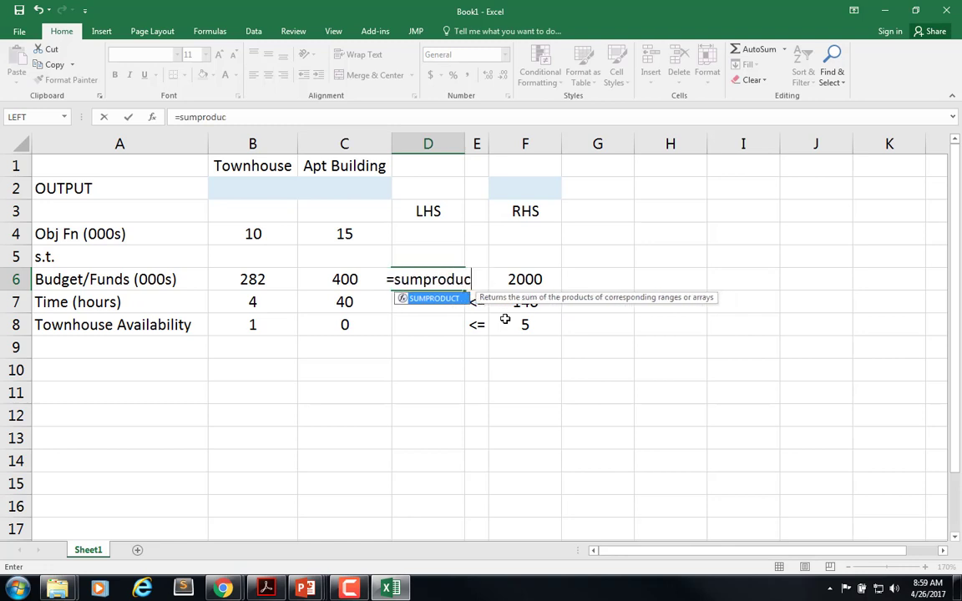
text(t()
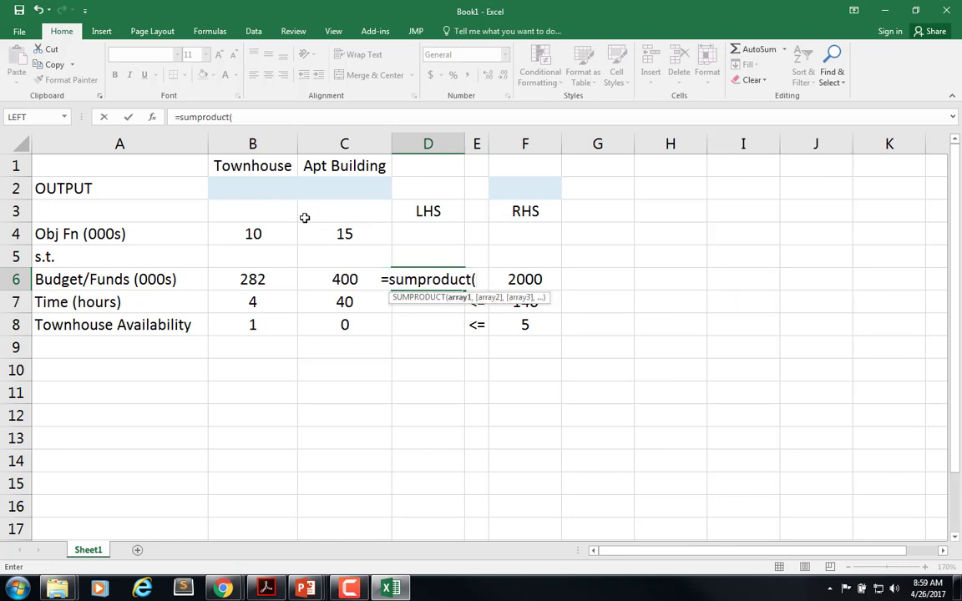
drag(256, 189, 335, 190)
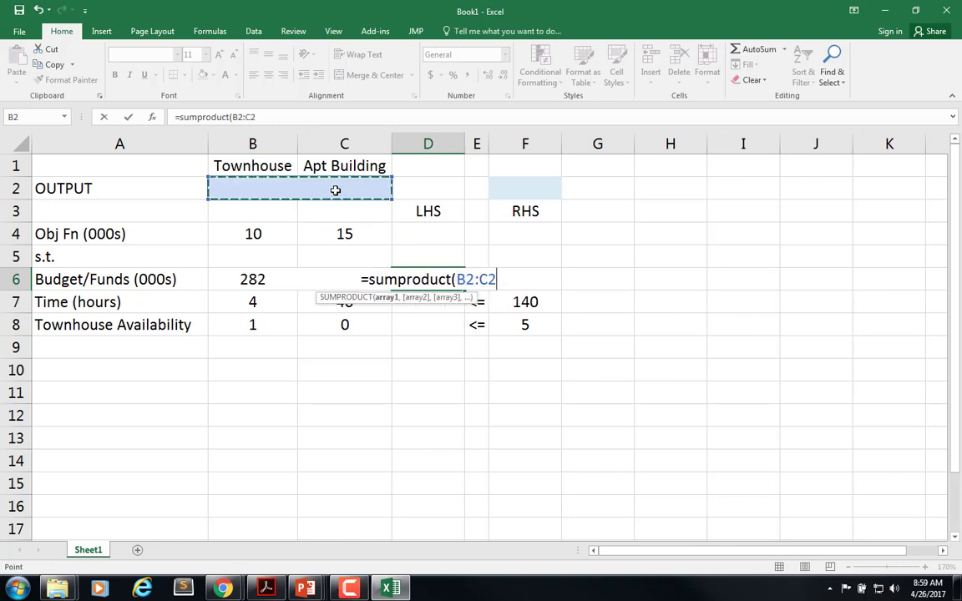
key(F4)
text(,)
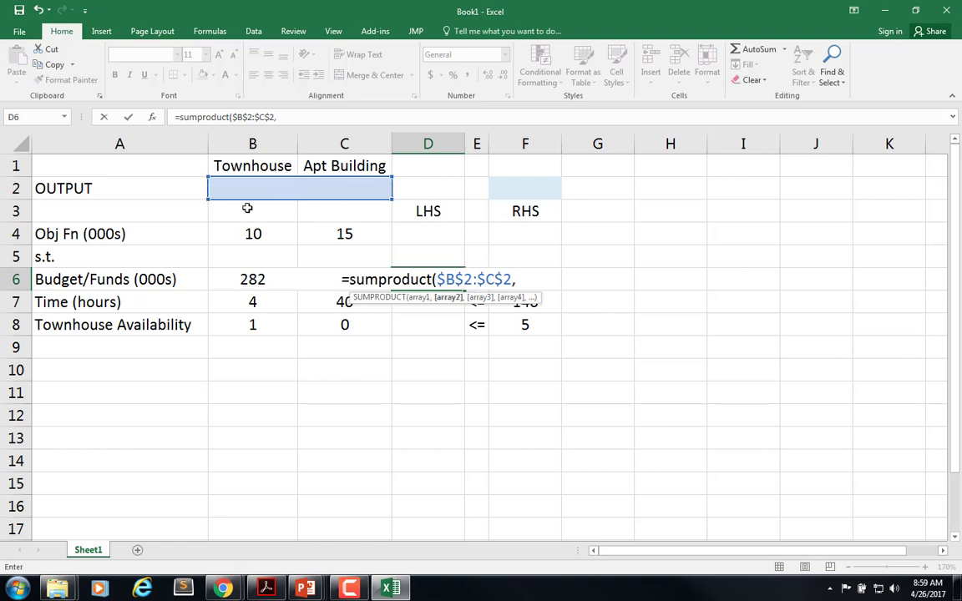
drag(253, 279, 324, 279)
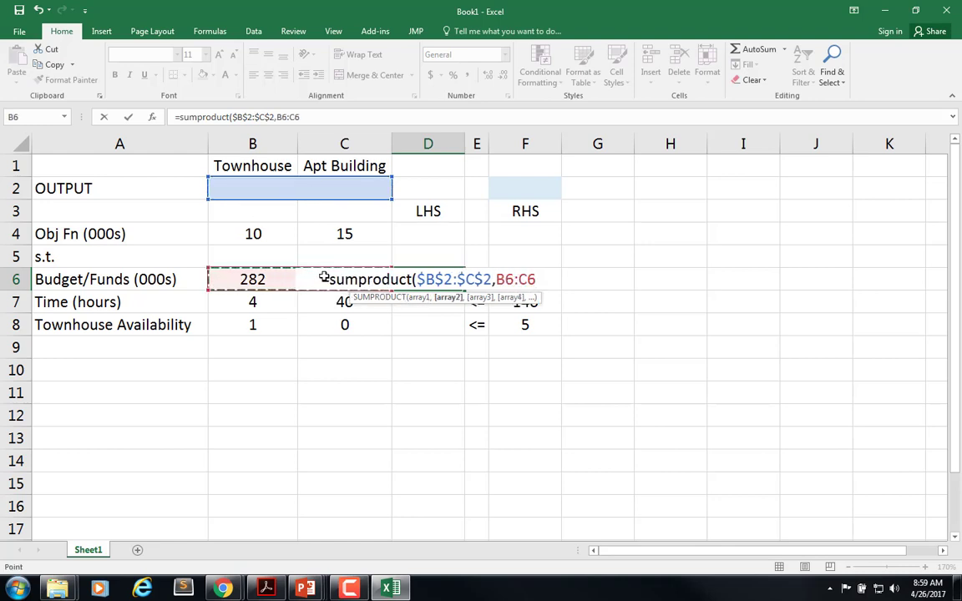
text())
key(Return)
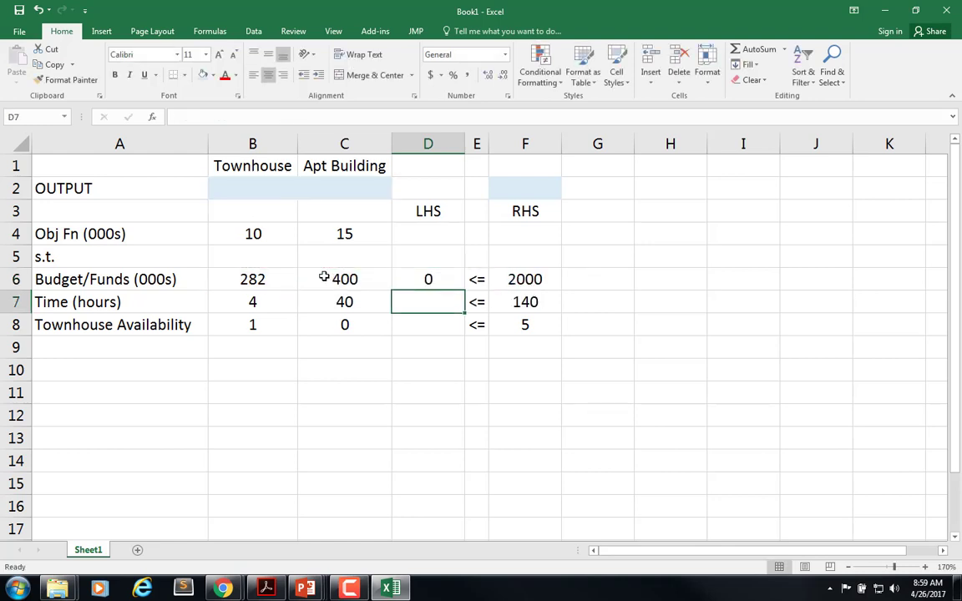
Copy the D6 formula down to D7:D8 and check the cell references in D8.
click(443, 283)
drag(464, 289, 438, 327)
double_click(438, 328)
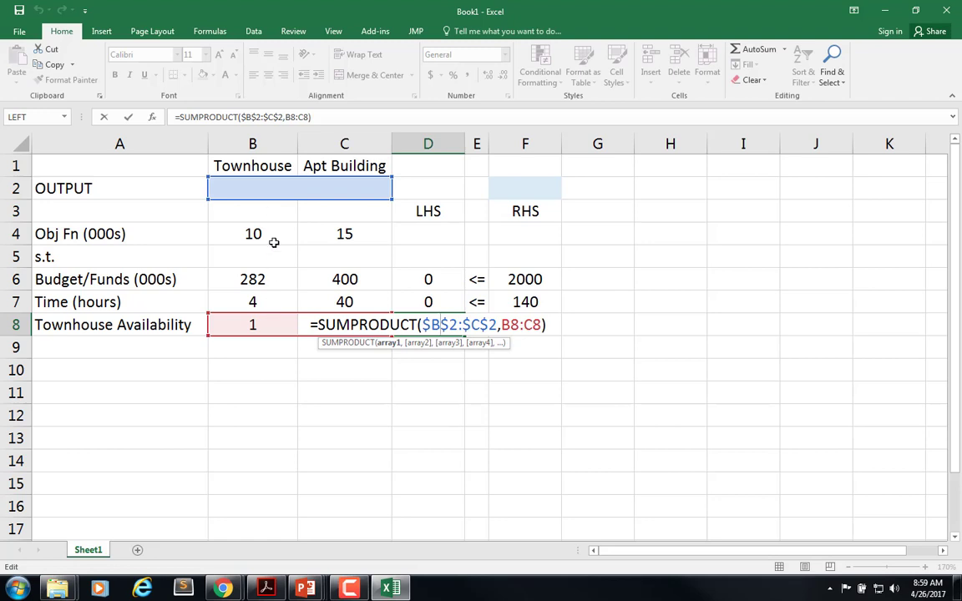
key(Escape)
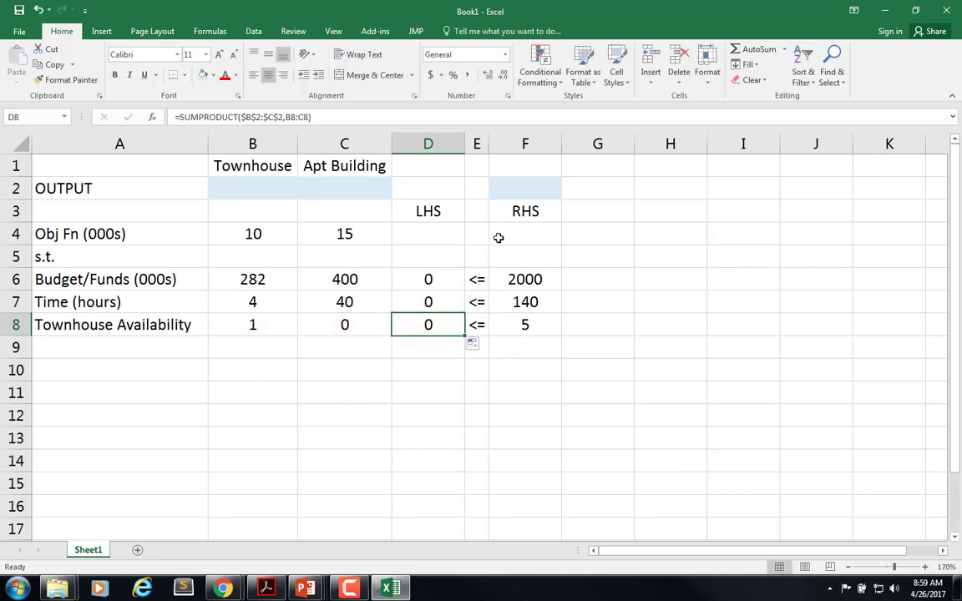
Compute the objective function value in F2 with =SUMPRODUCT($B$2:$C$2,$B$4:$C$4).
click(507, 188)
text(=)
text(ov)
key(BackSpace)
key(BackSpace)
text(subm)
key(BackSpace)
key(BackSpace)
text(mproduct)
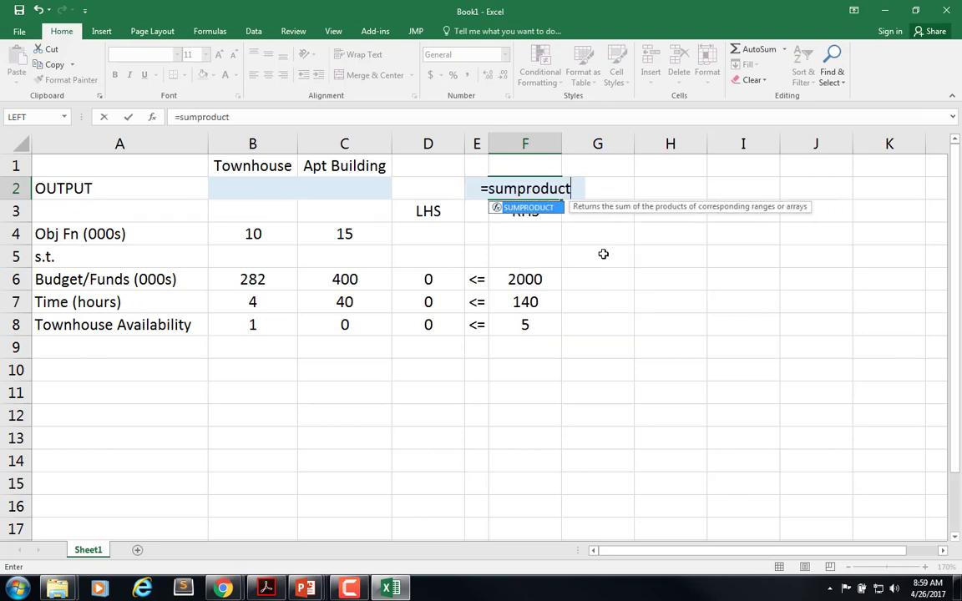
text(()
drag(292, 189, 307, 205)
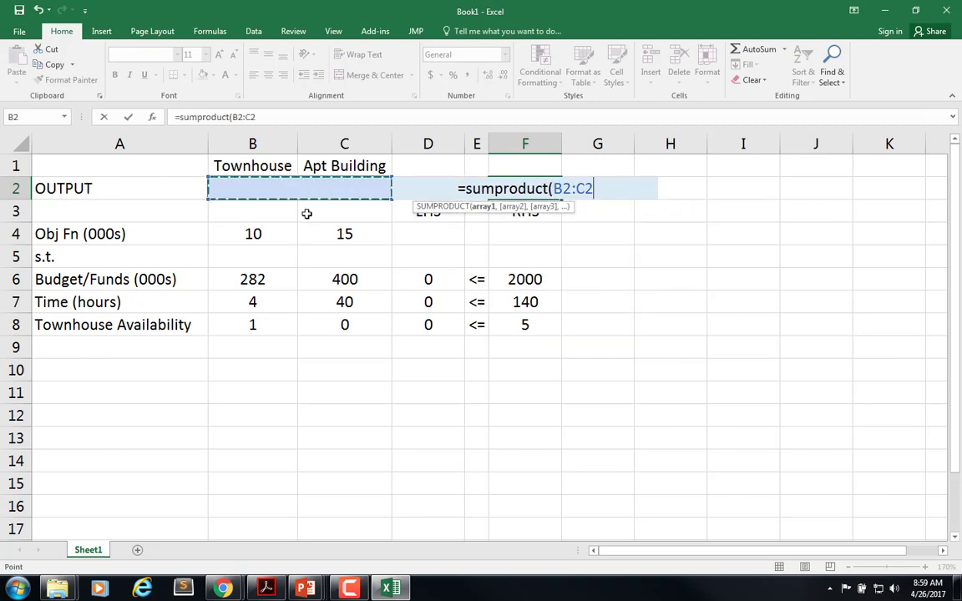
key(F4)
text(,)
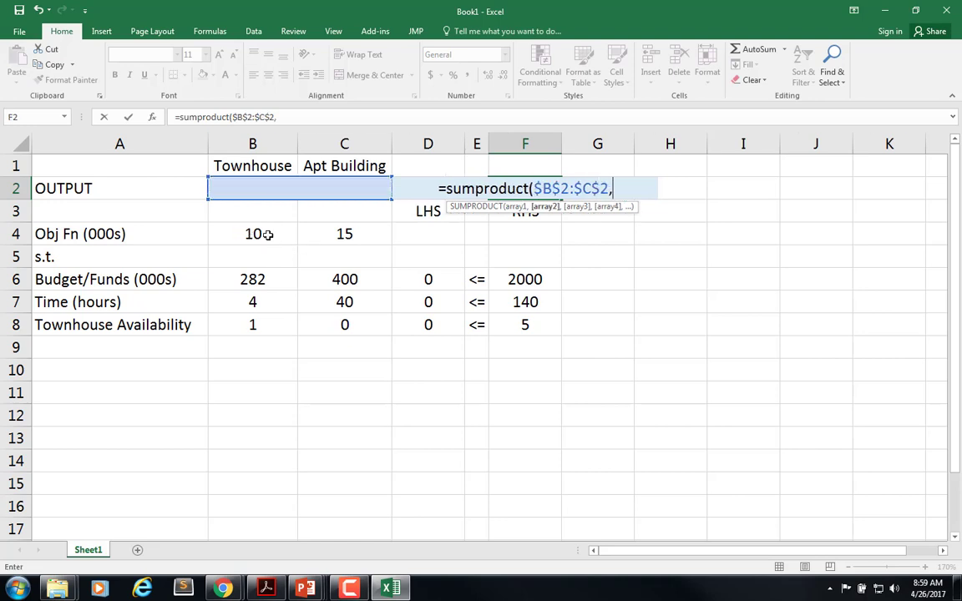
drag(253, 234, 326, 234)
key(F4)
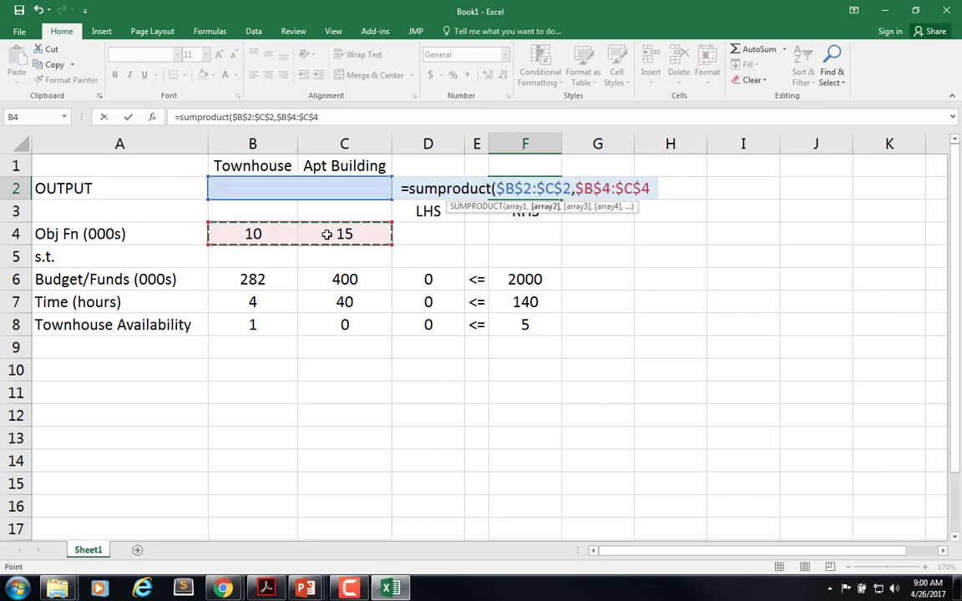
key(Return)
Open Solver with F2 as the objective to maximize and set $B$2:$C$2 as the changing variable cells.
click(552, 188)
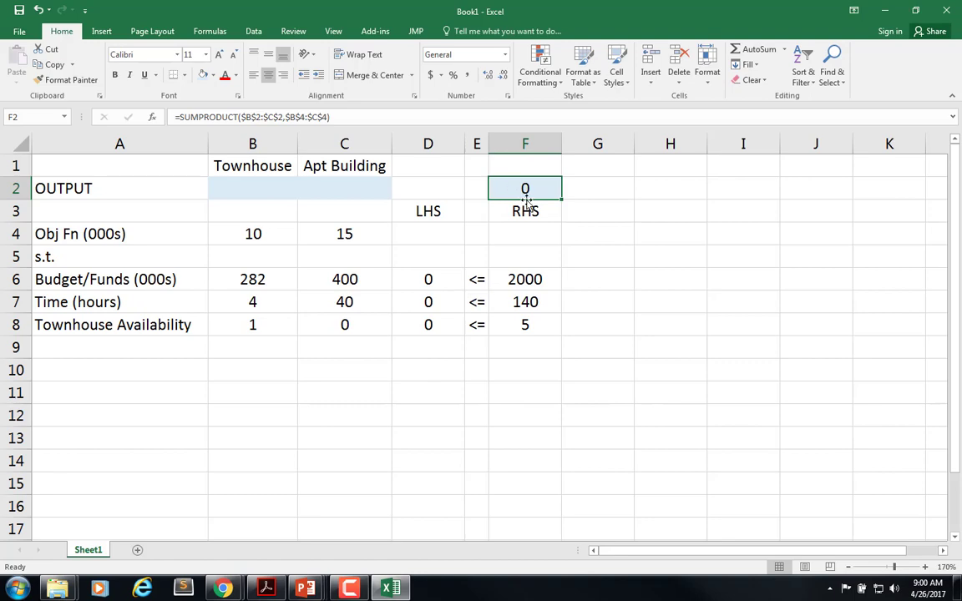
click(252, 32)
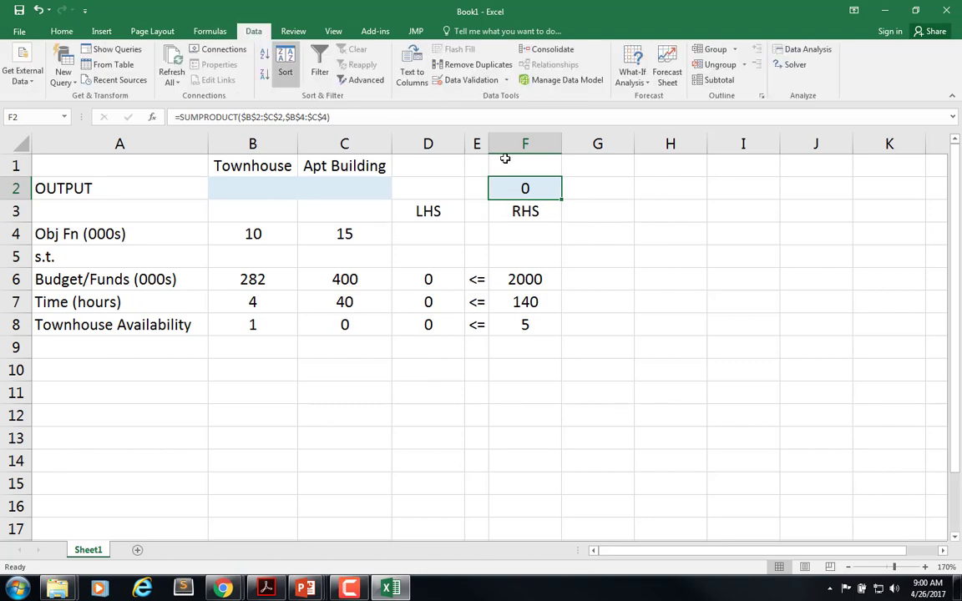
click(796, 66)
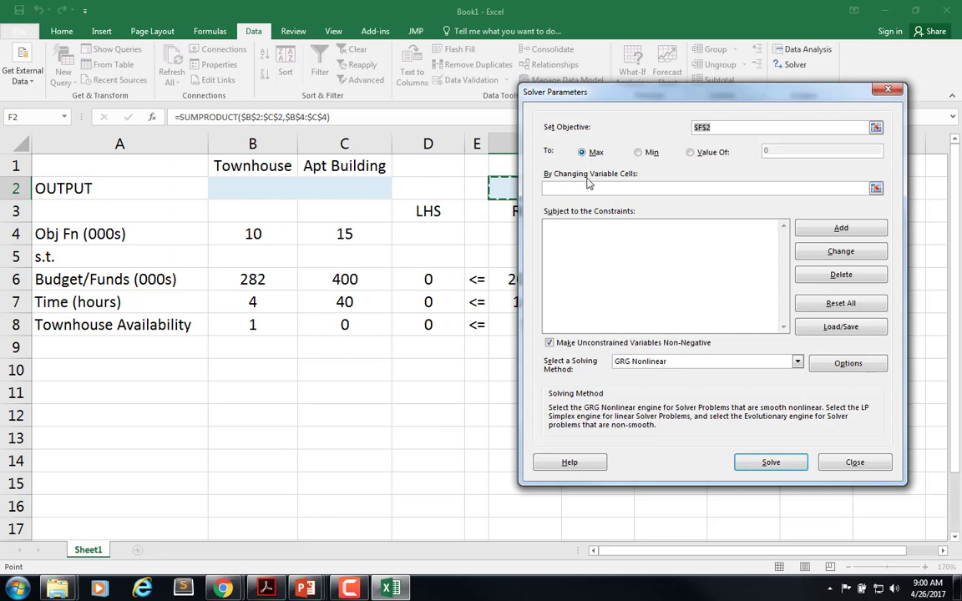
click(877, 190)
drag(260, 187, 351, 189)
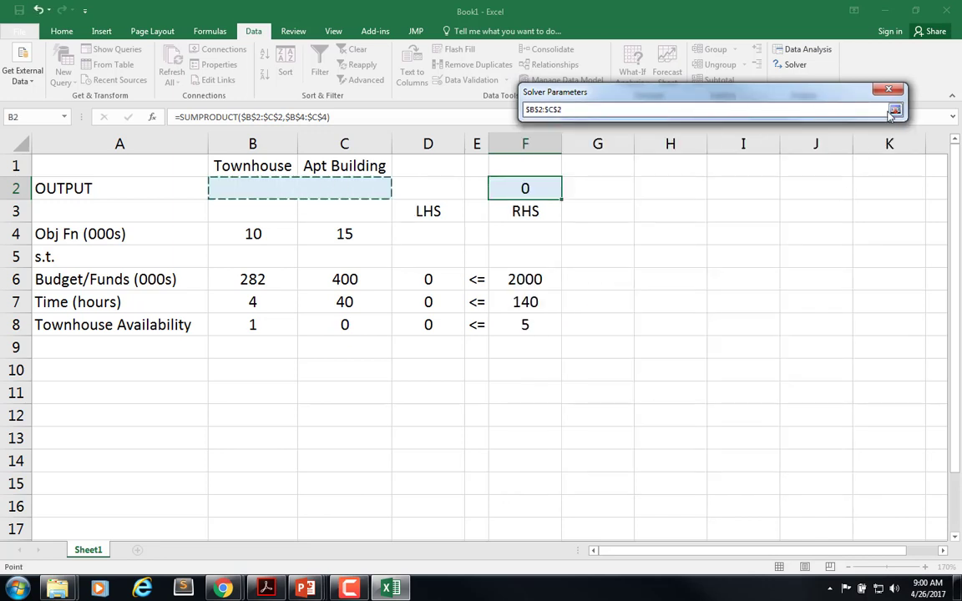
key(Return)
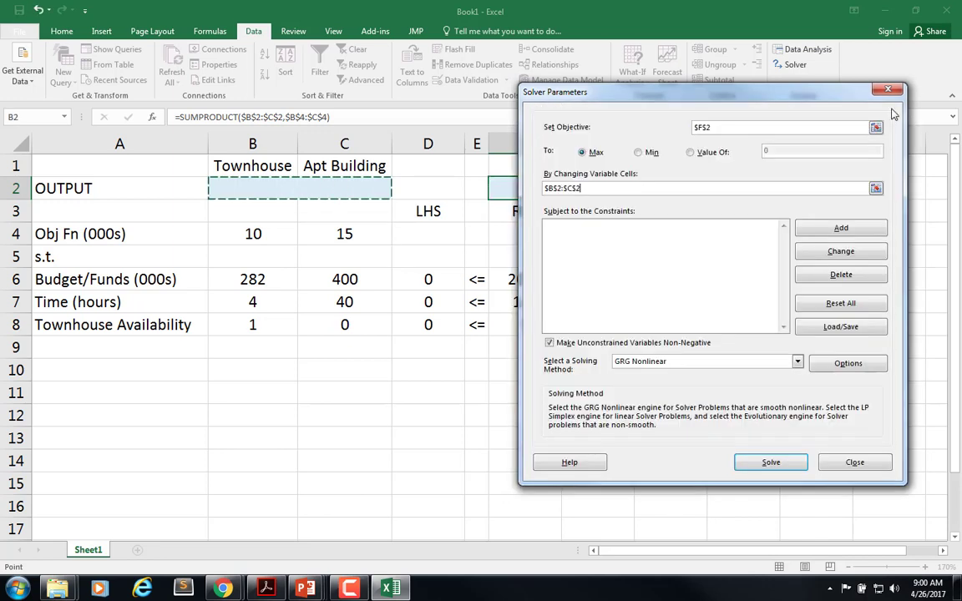
Add the Solver constraint $D$6:$D$8 <= $F$6:$F$8 so each left-hand side stays within its right-hand side.
click(845, 233)
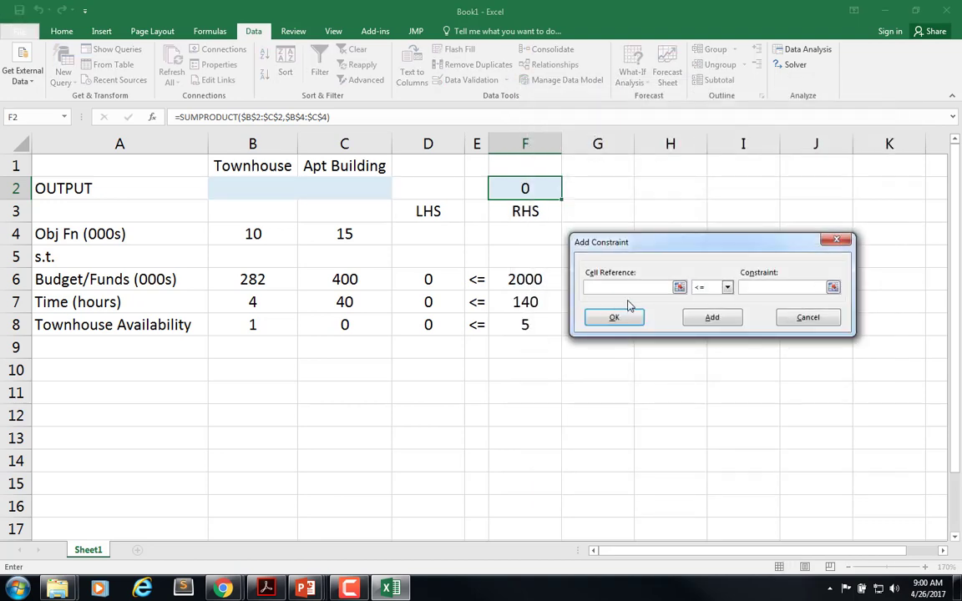
click(680, 287)
drag(429, 279, 433, 325)
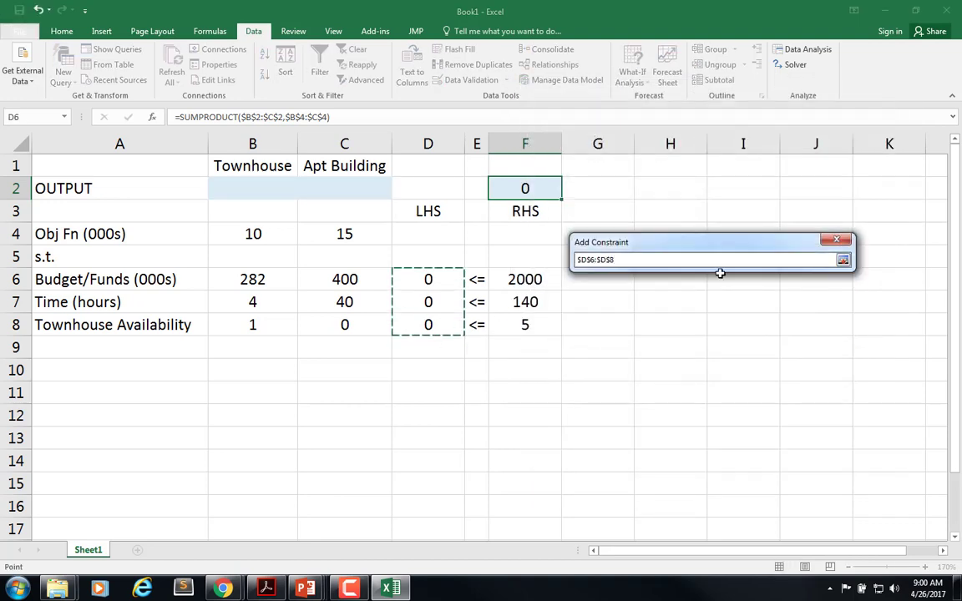
click(842, 262)
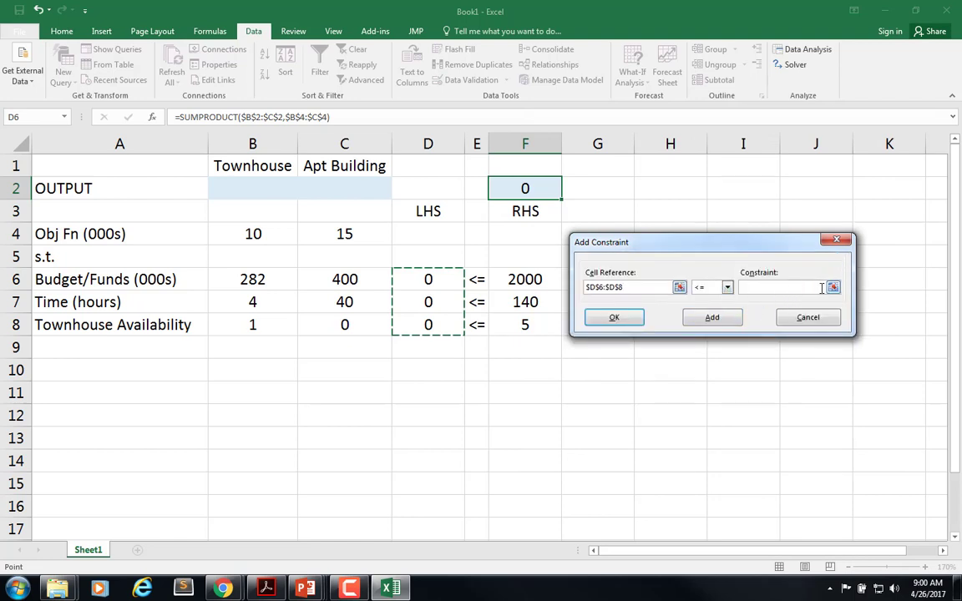
click(833, 287)
drag(544, 280, 545, 321)
click(842, 261)
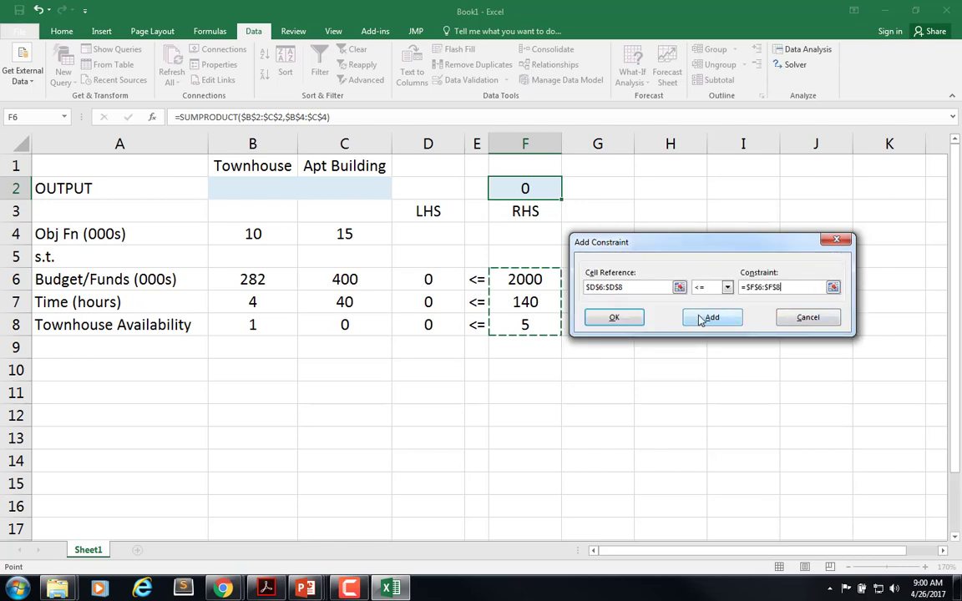
click(615, 318)
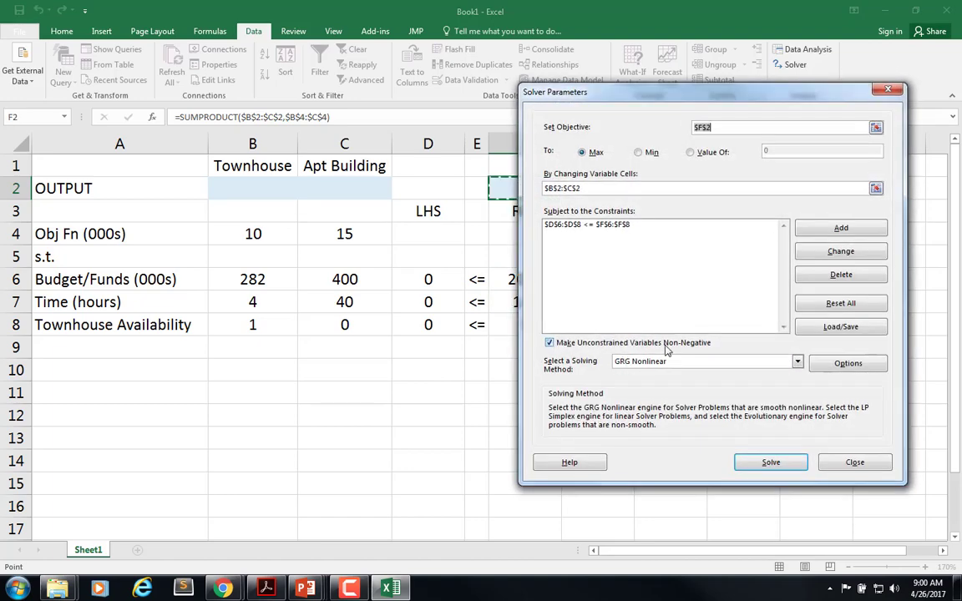
Solve the model with the Simplex LP method and keep the Solver solution.
click(741, 361)
click(673, 380)
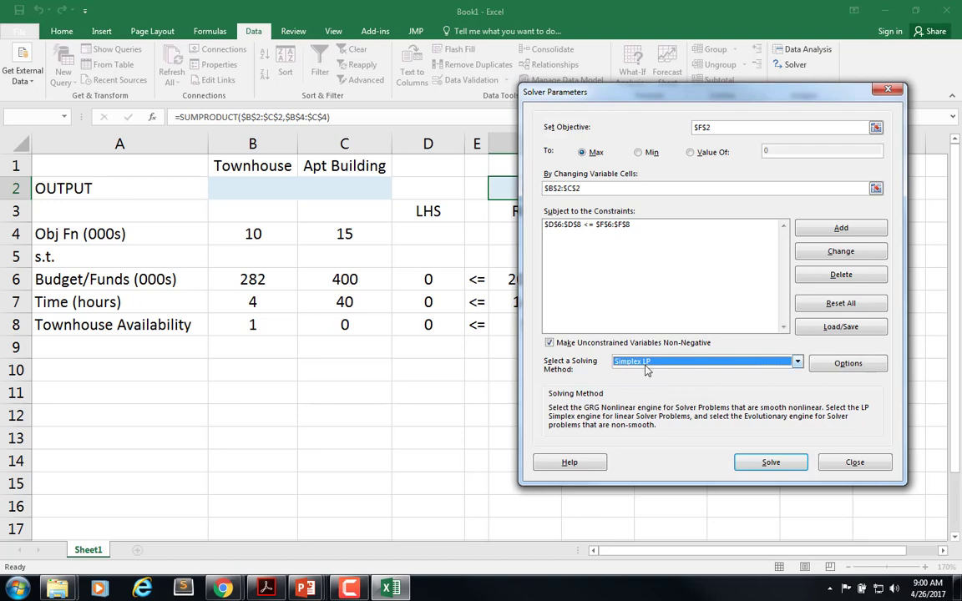
click(768, 462)
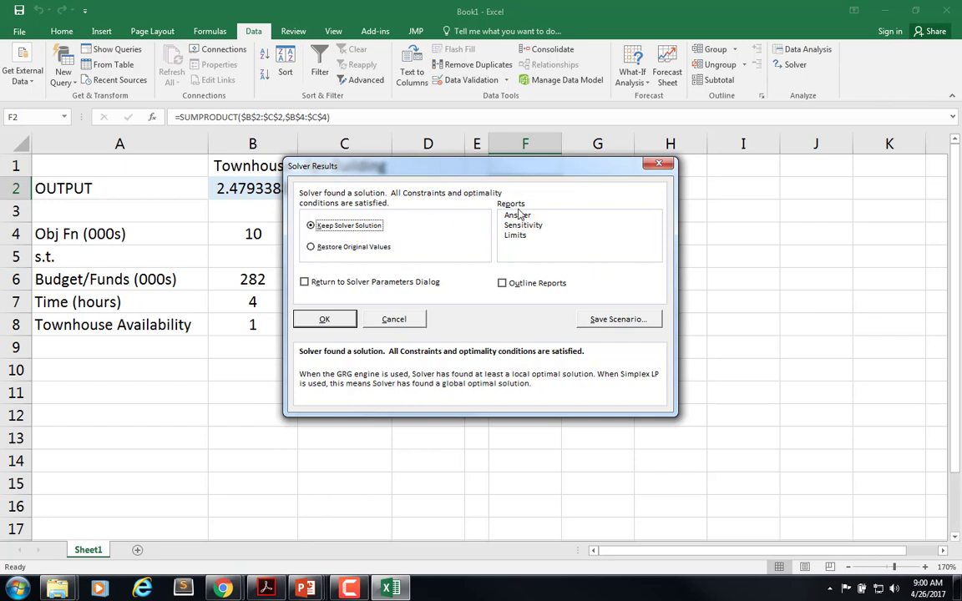
click(325, 320)
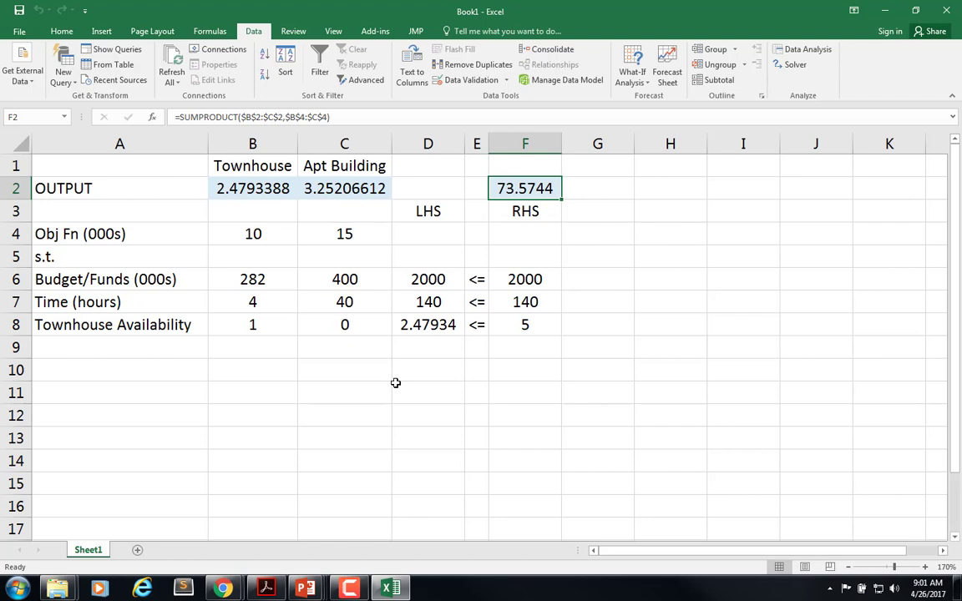
Examine the optimal Townhouse and Apt Building quantities in B2 and C2.
click(242, 188)
click(348, 191)
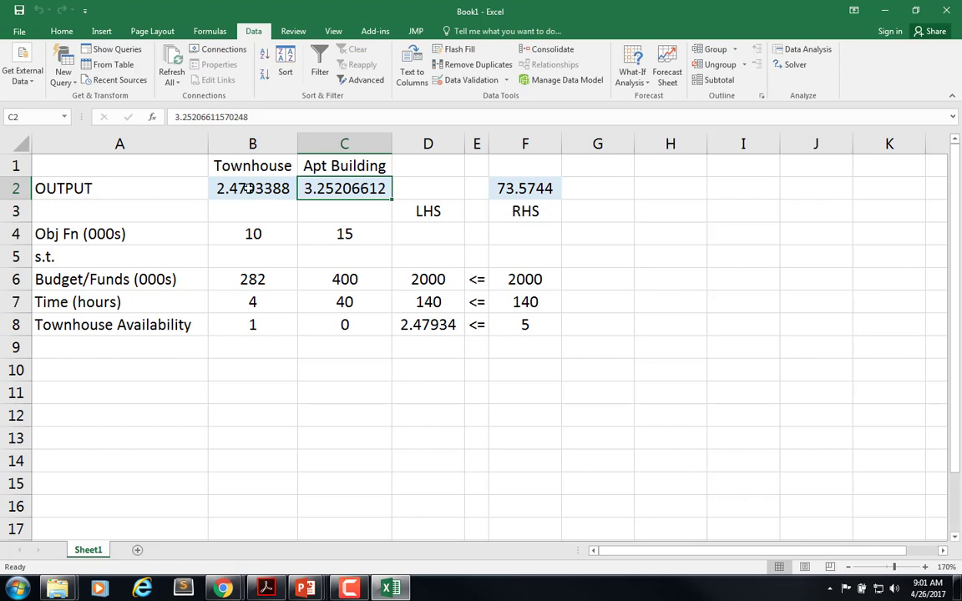
key(Tab)
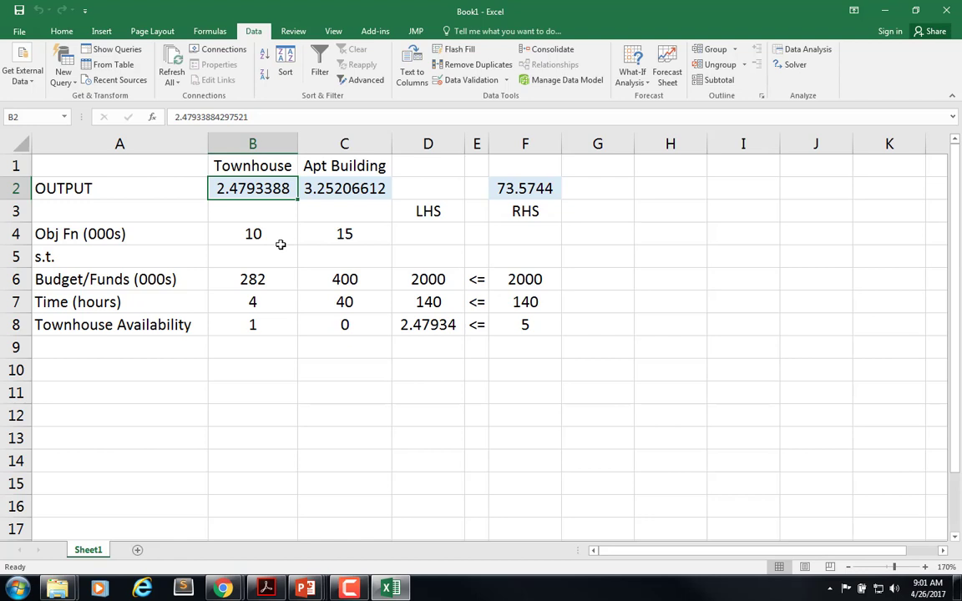
click(348, 189)
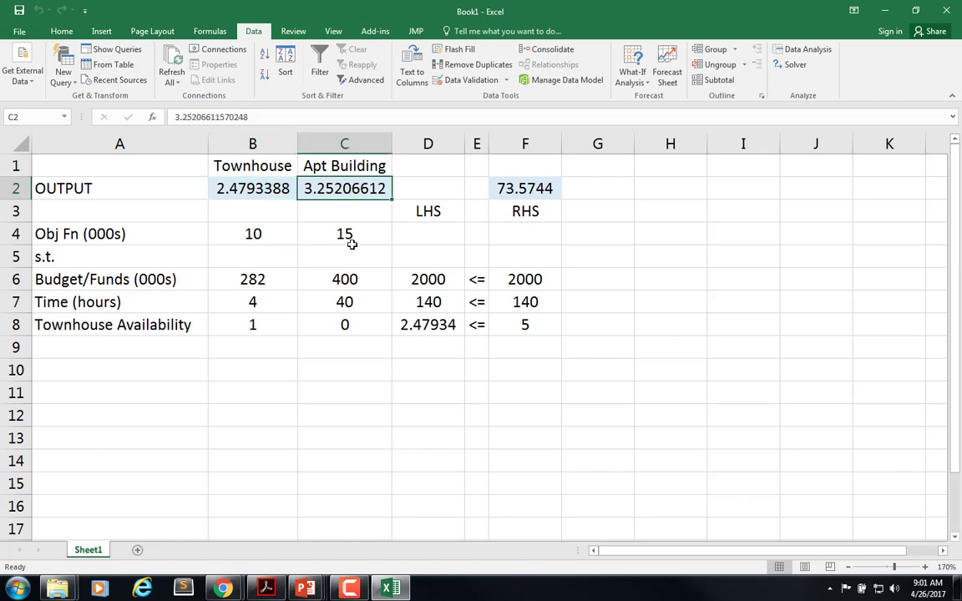